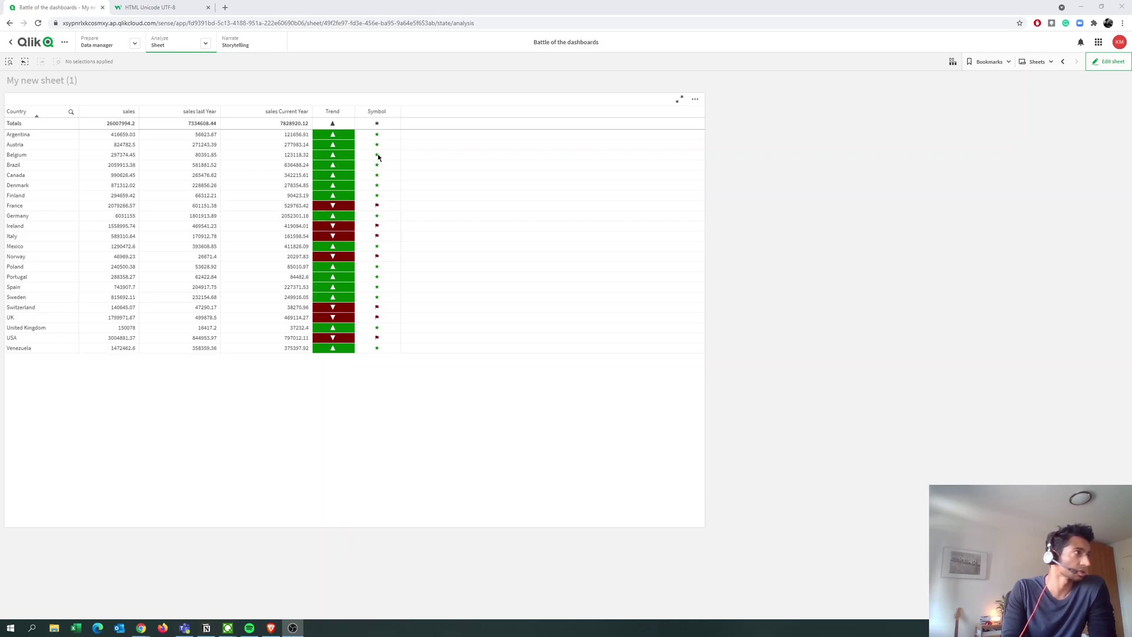
Widen the Symbol and Trend columns of the country sales table.
{"action": "left_click_drag", "start_coordinate": [405, 111], "coordinate": [472, 112]}
{"action": "left_click_drag", "start_coordinate": [356, 111], "coordinate": [377, 111]}
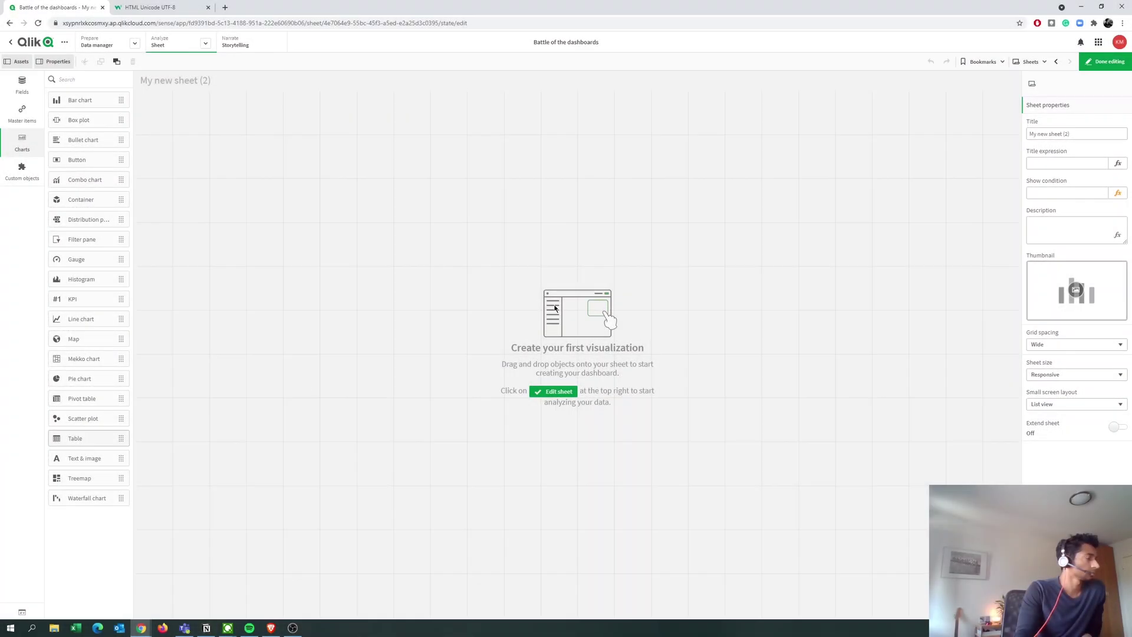
Place a table on the empty sheet with Country as its dimension.
{"action": "left_click_drag", "start_coordinate": [585, 359], "coordinate": [577, 356]}
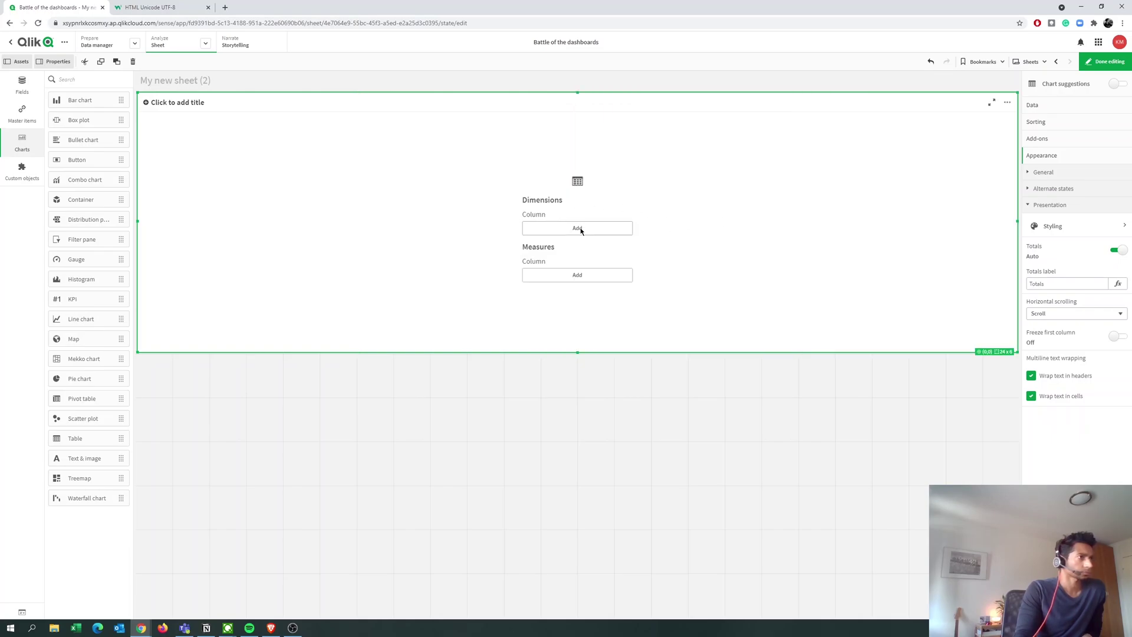
{"action": "left_click", "coordinate": [599, 228]}
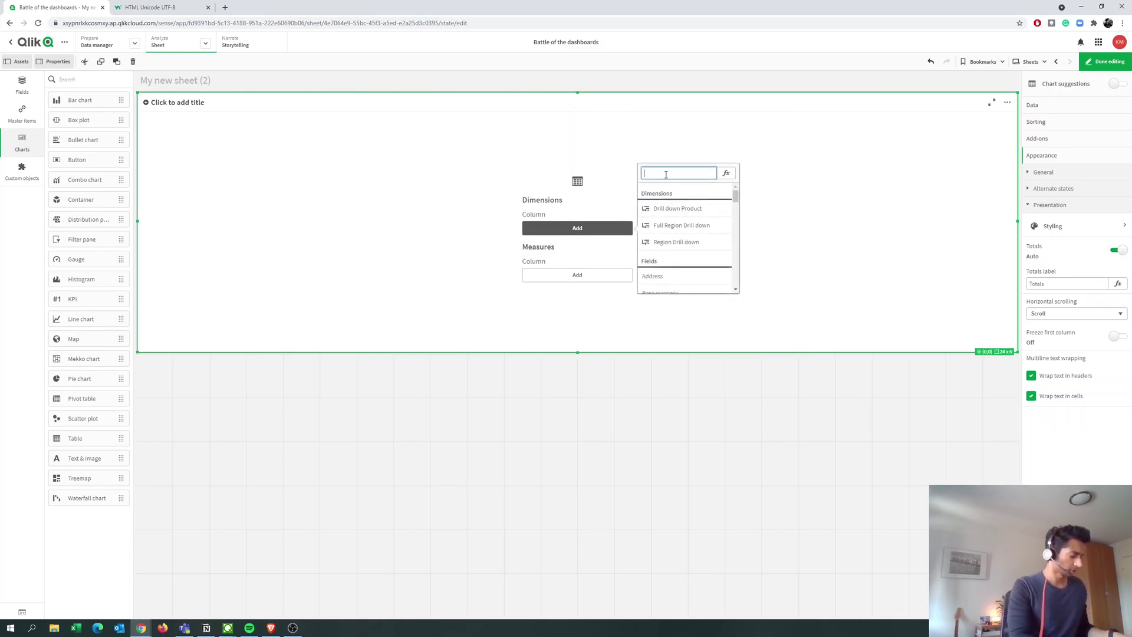
{"action": "type", "text": "Country"}
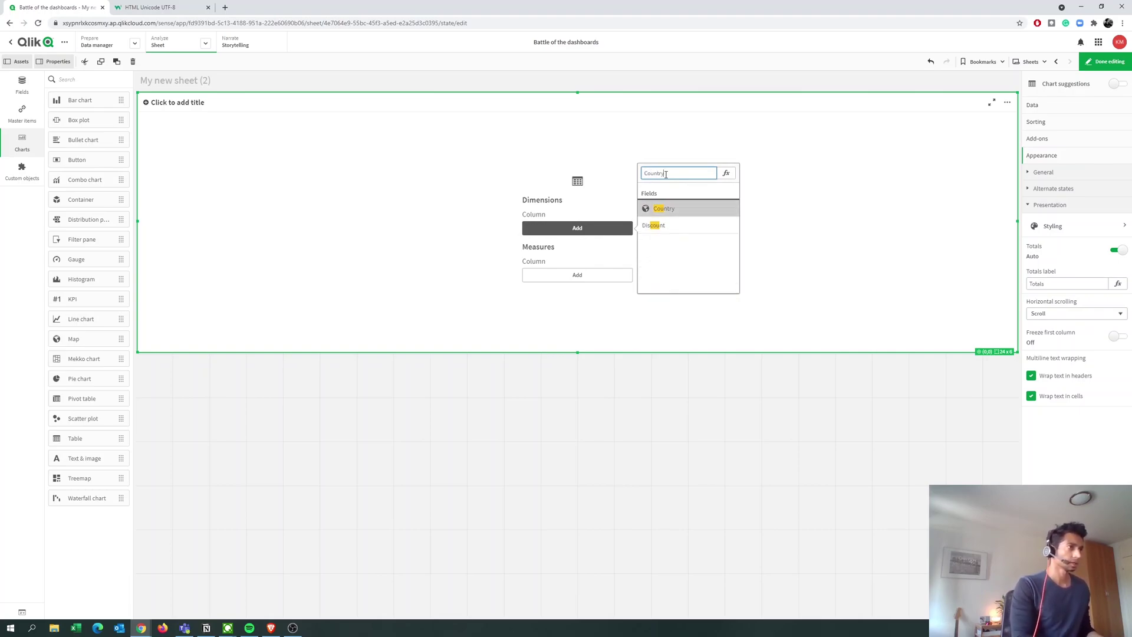
{"action": "key", "text": "Return"}
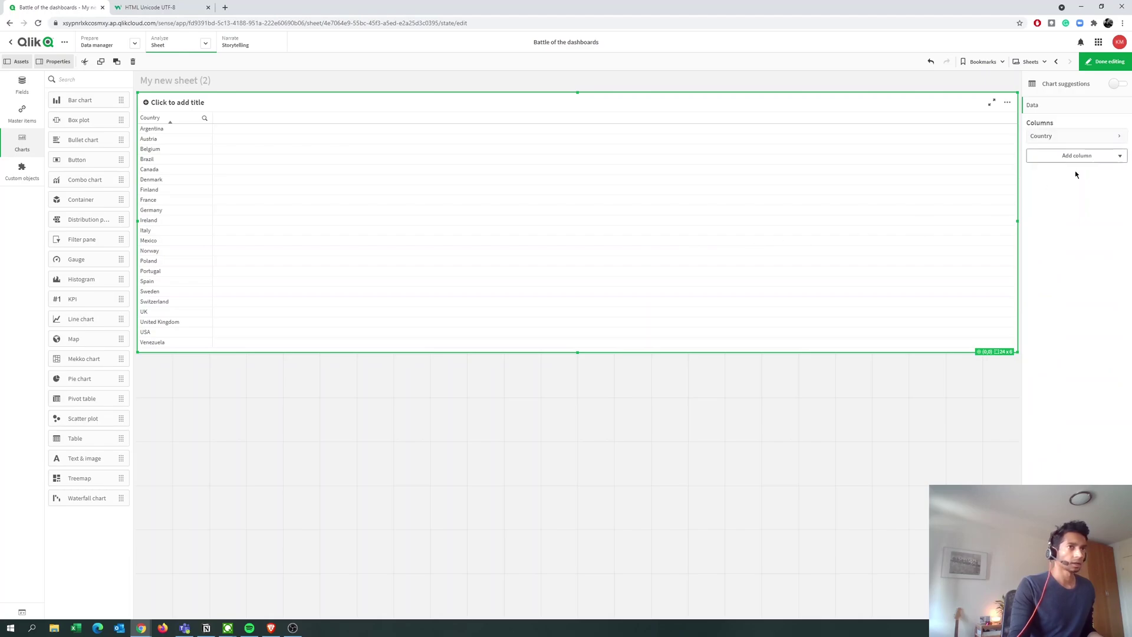
Add sales last Year and sales Current Year as measure columns.
{"action": "left_click", "coordinate": [1086, 157]}
{"action": "left_click", "coordinate": [1072, 194]}
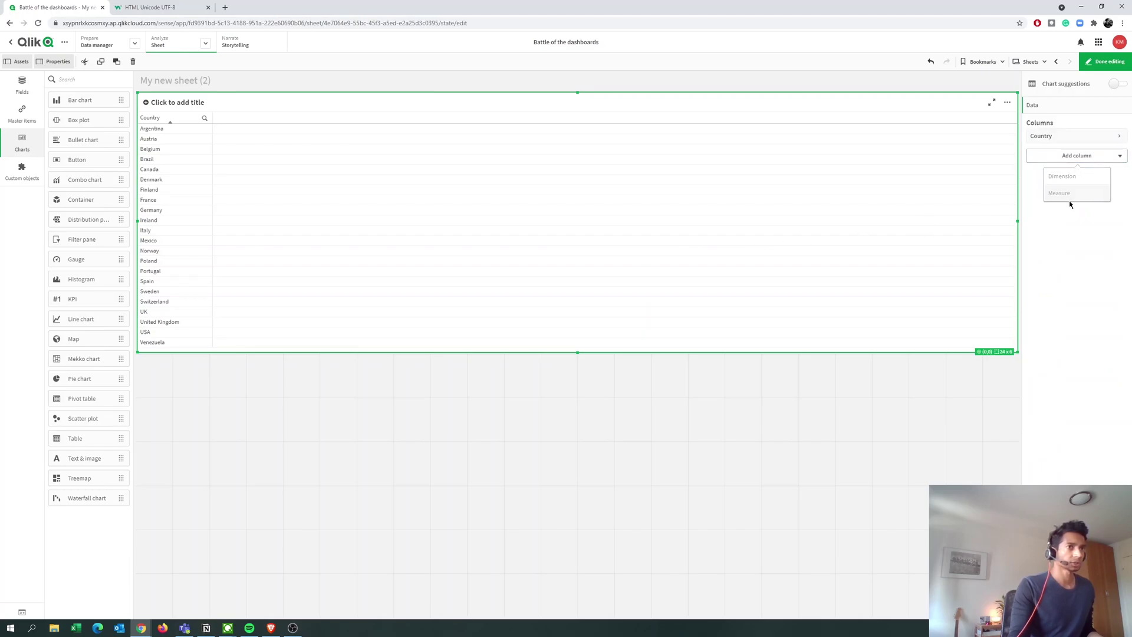
{"action": "scroll", "coordinate": [1067, 236], "scroll_direction": "down", "scroll_amount": 1}
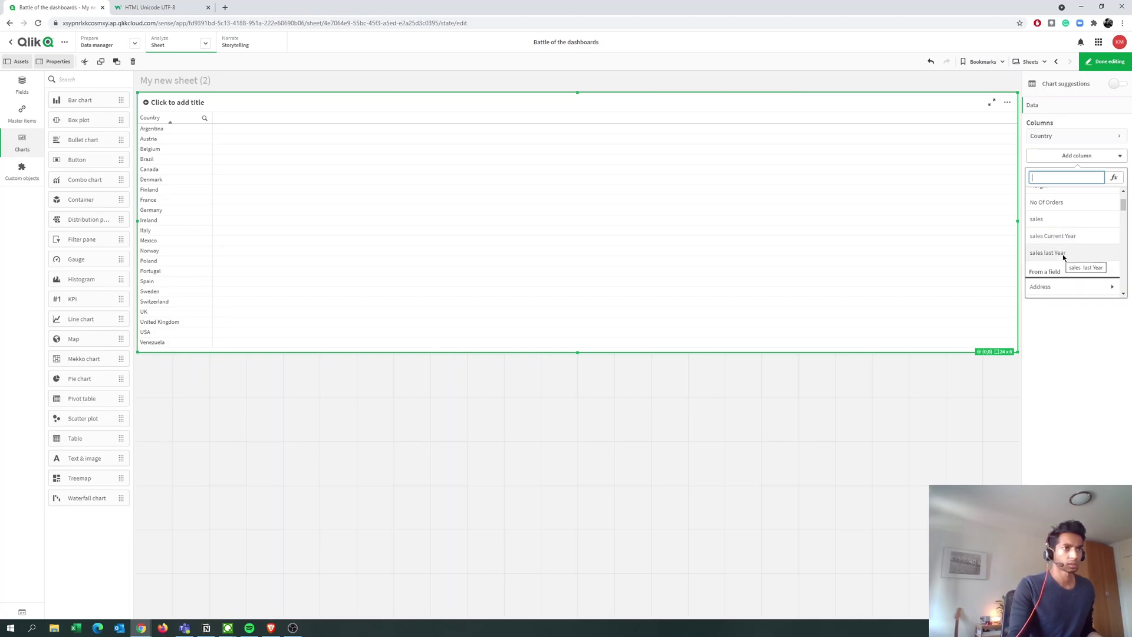
{"action": "left_click", "coordinate": [1063, 253]}
{"action": "left_click", "coordinate": [1076, 176]}
{"action": "left_click", "coordinate": [1072, 214]}
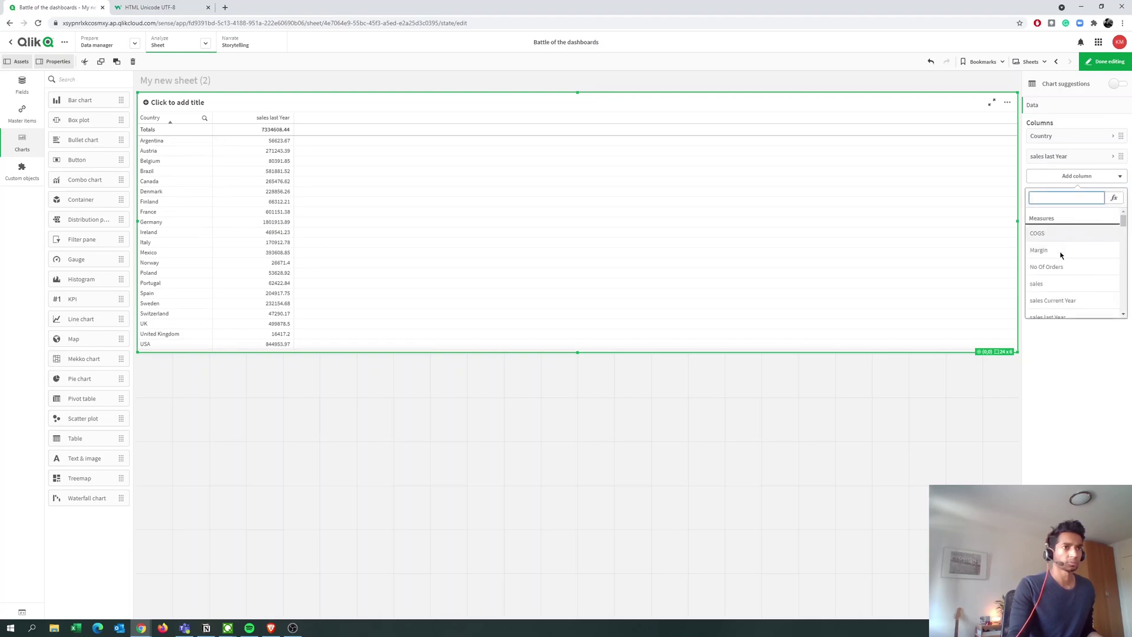
{"action": "left_click", "coordinate": [1059, 302]}
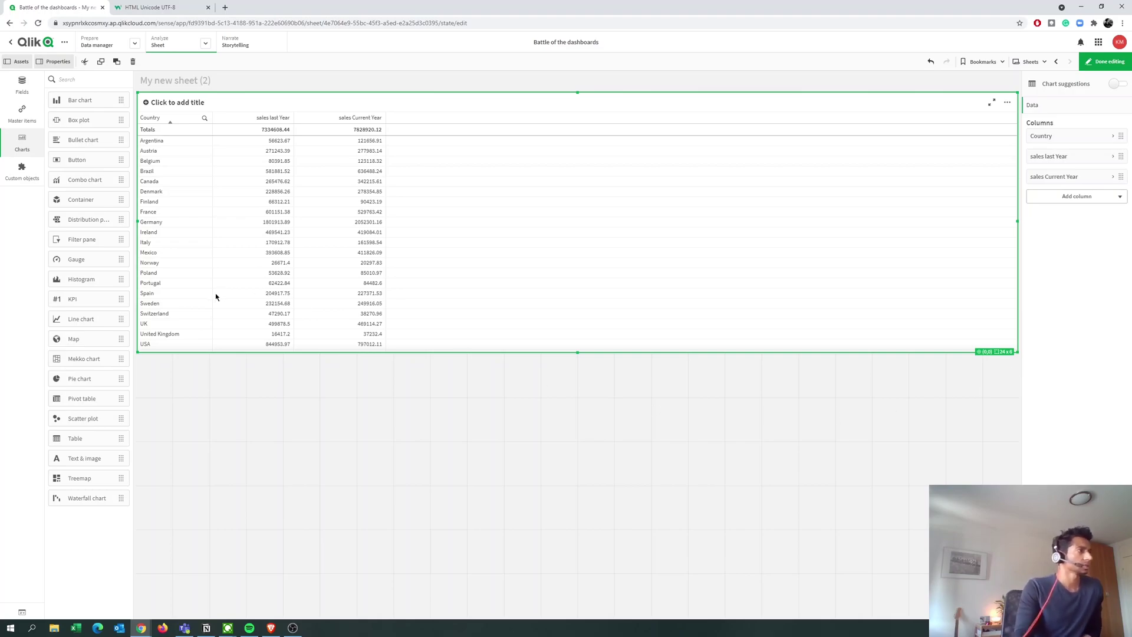
Check the sales last Year column settings, then begin a fourth measure column.
{"action": "left_click", "coordinate": [1049, 156]}
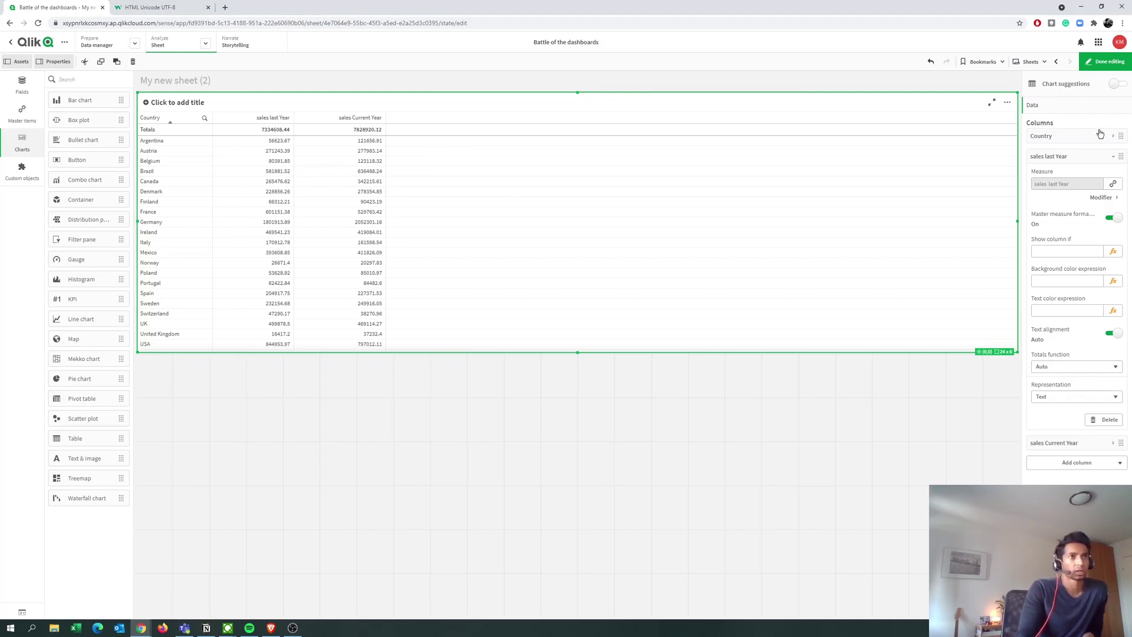
{"action": "left_click", "coordinate": [1090, 158]}
{"action": "left_click", "coordinate": [1079, 197]}
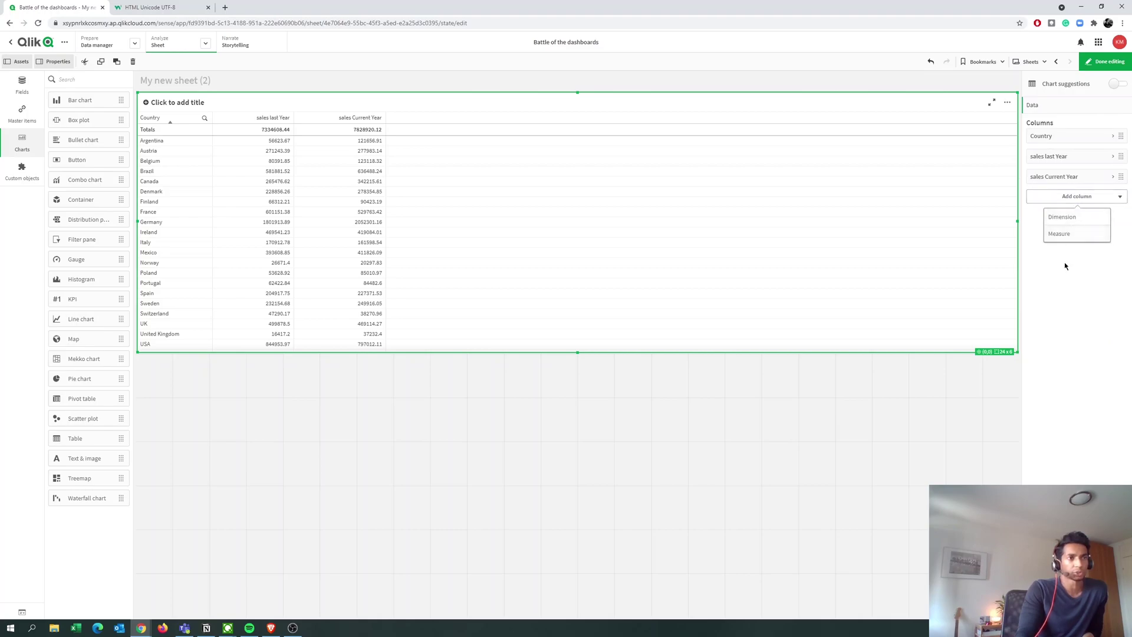
{"action": "left_click", "coordinate": [1070, 234]}
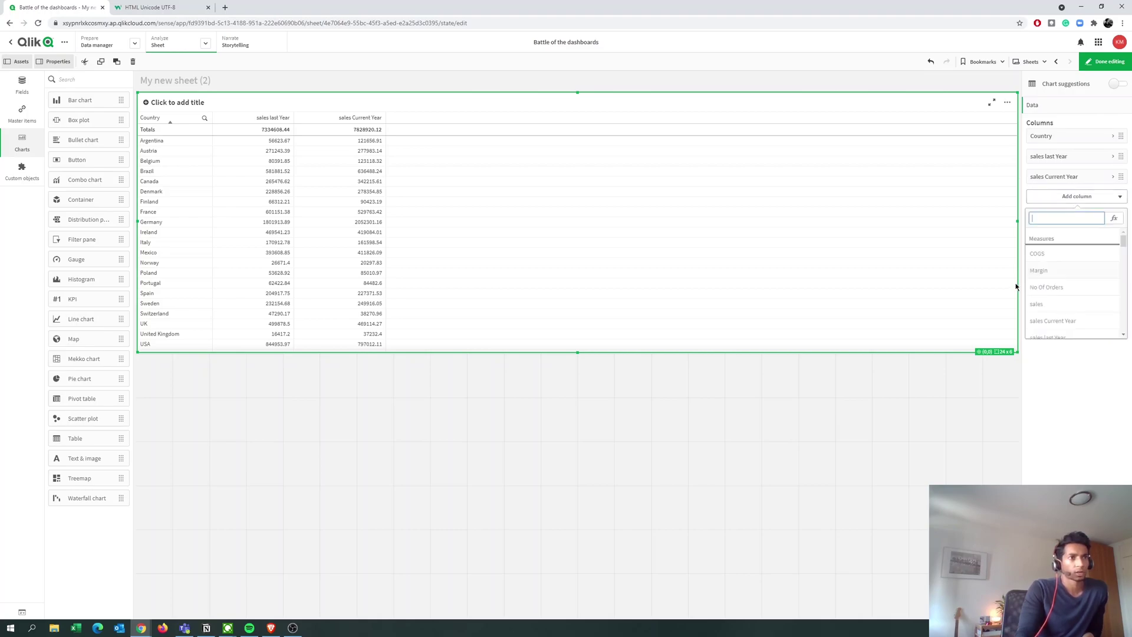
Start the custom measure expression if([sales Current Year]> [sales last Year], using field suggestions.
{"action": "left_click", "coordinate": [1114, 218]}
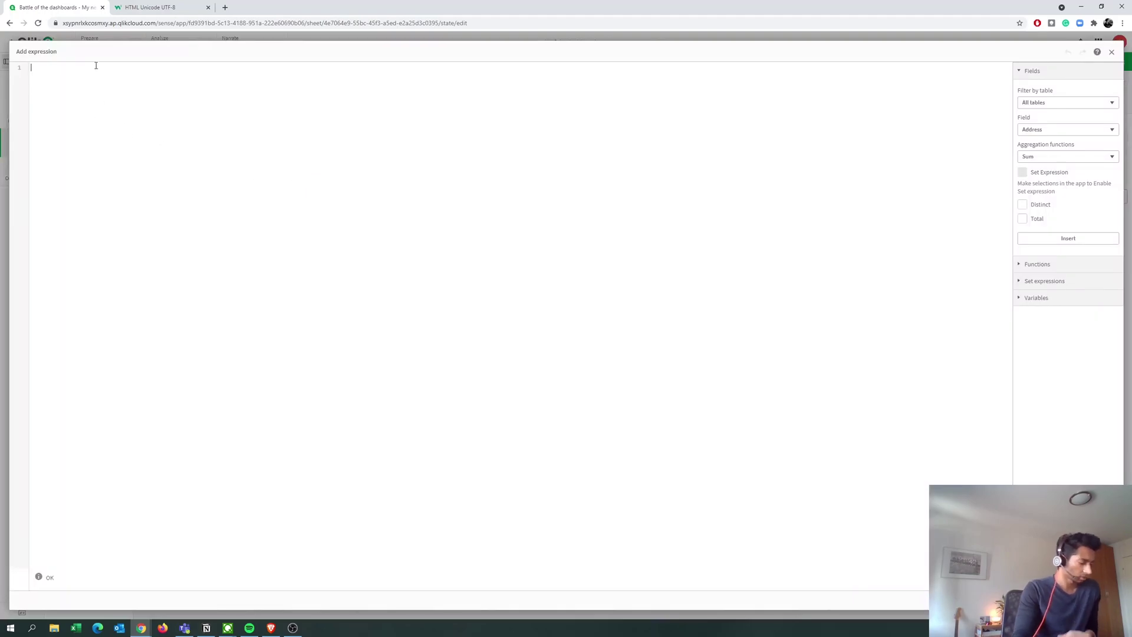
{"action": "type", "text": "if"}
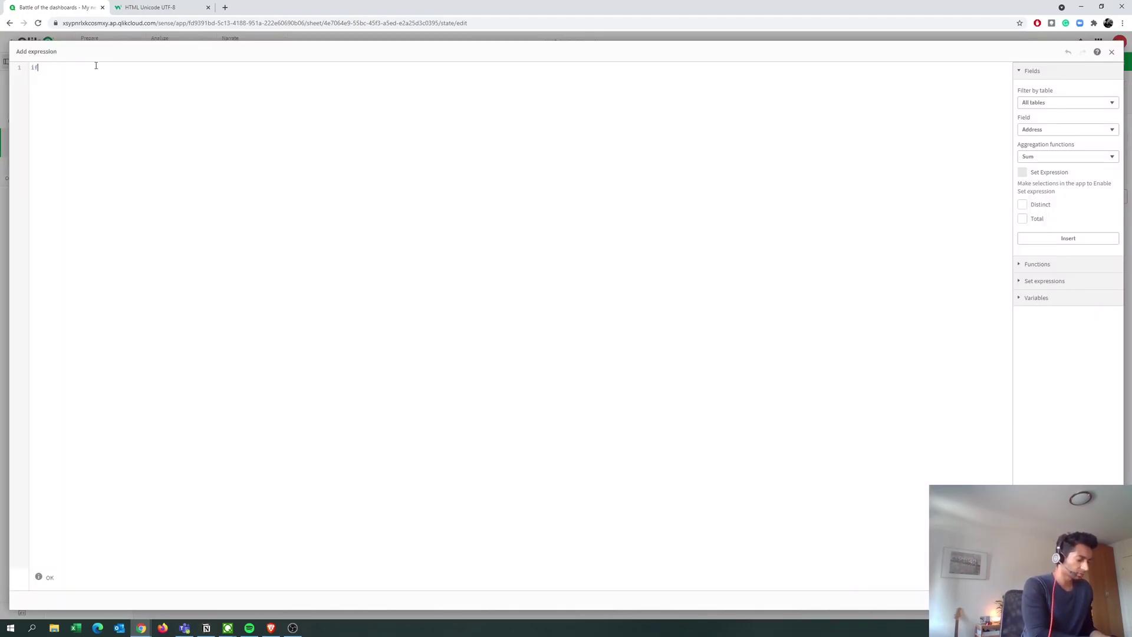
{"action": "type", "text": "([sales"}
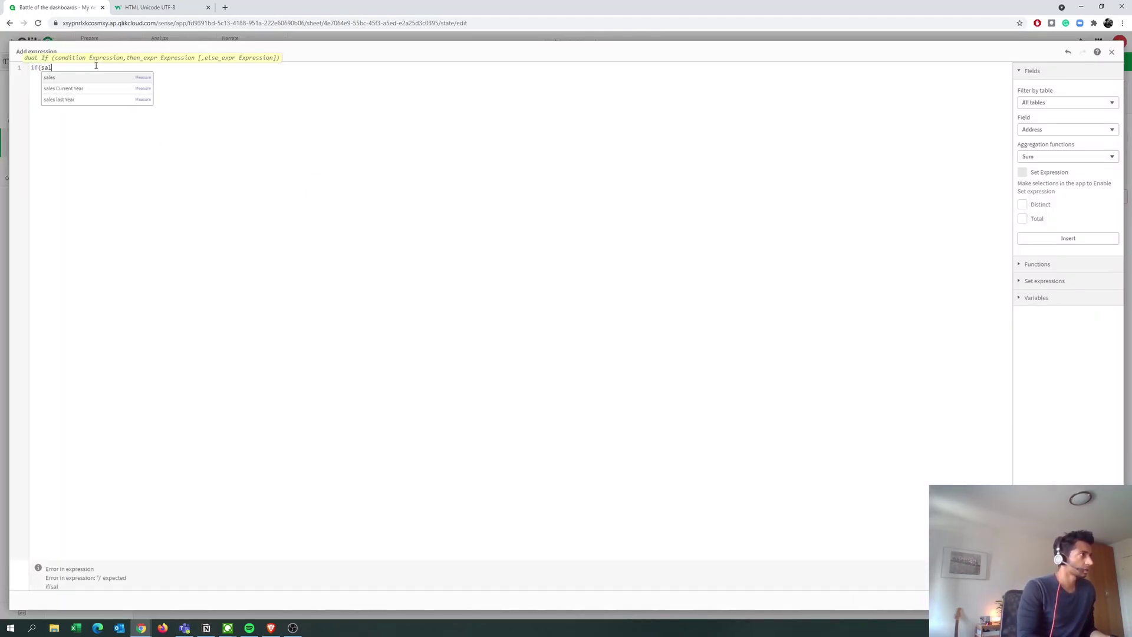
{"action": "key", "text": "Return"}
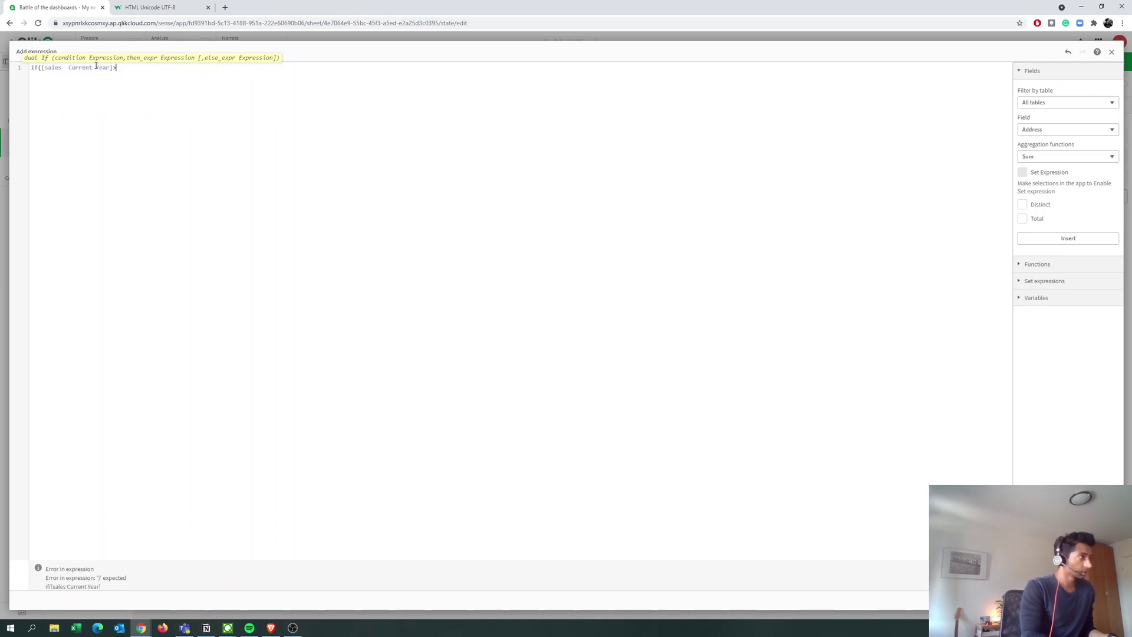
{"action": "type", "text": "> sal"}
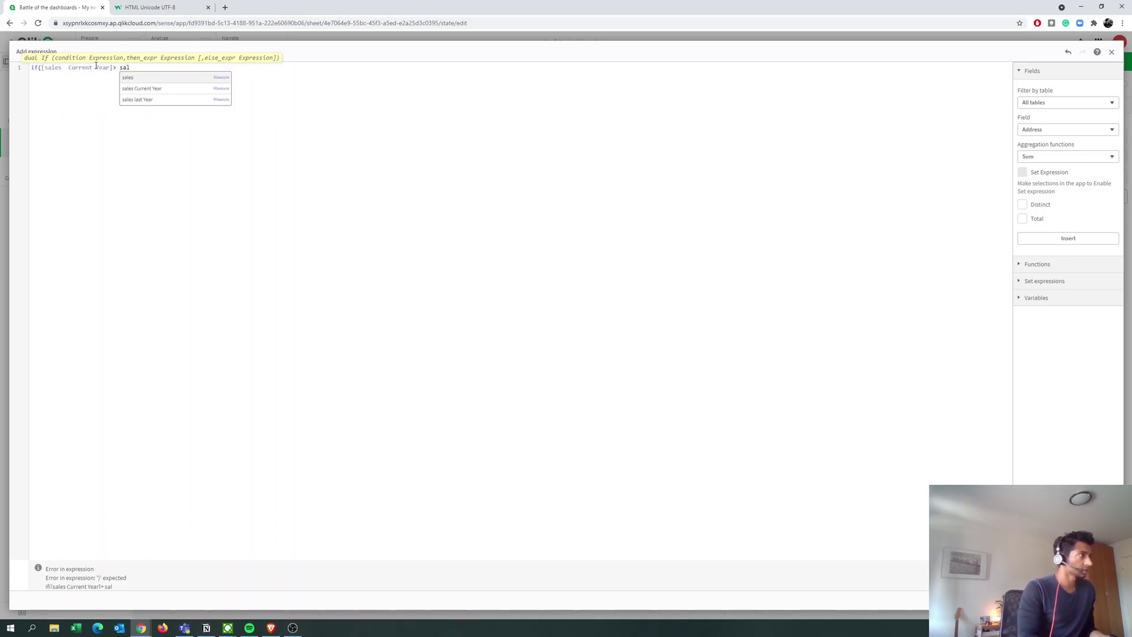
{"action": "key", "text": "Return"}
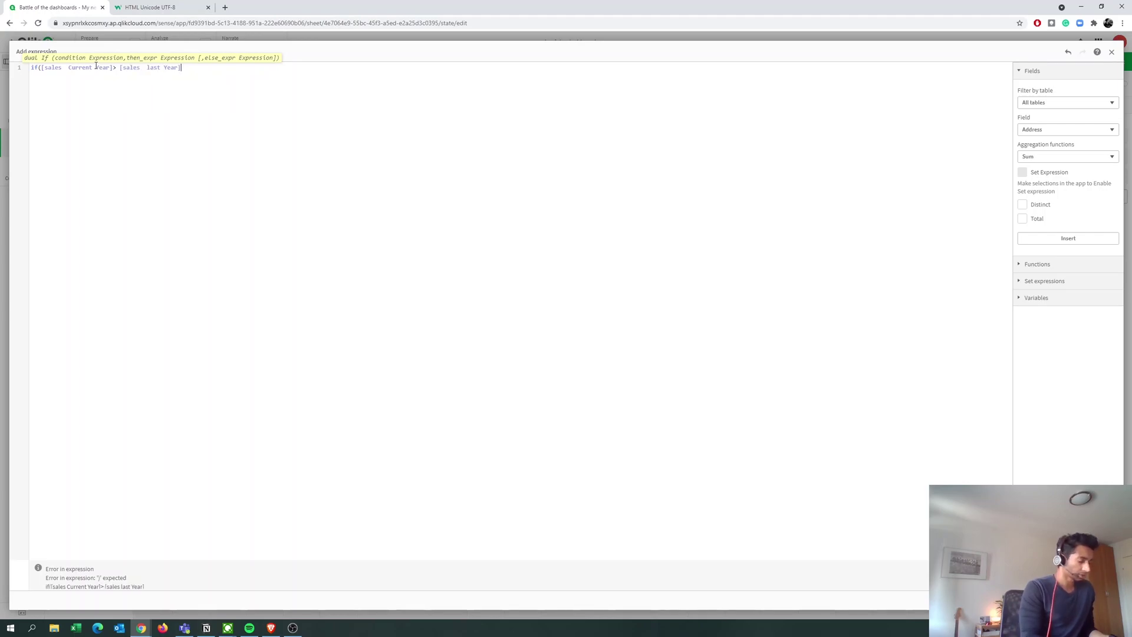
{"action": "type", "text": ","}
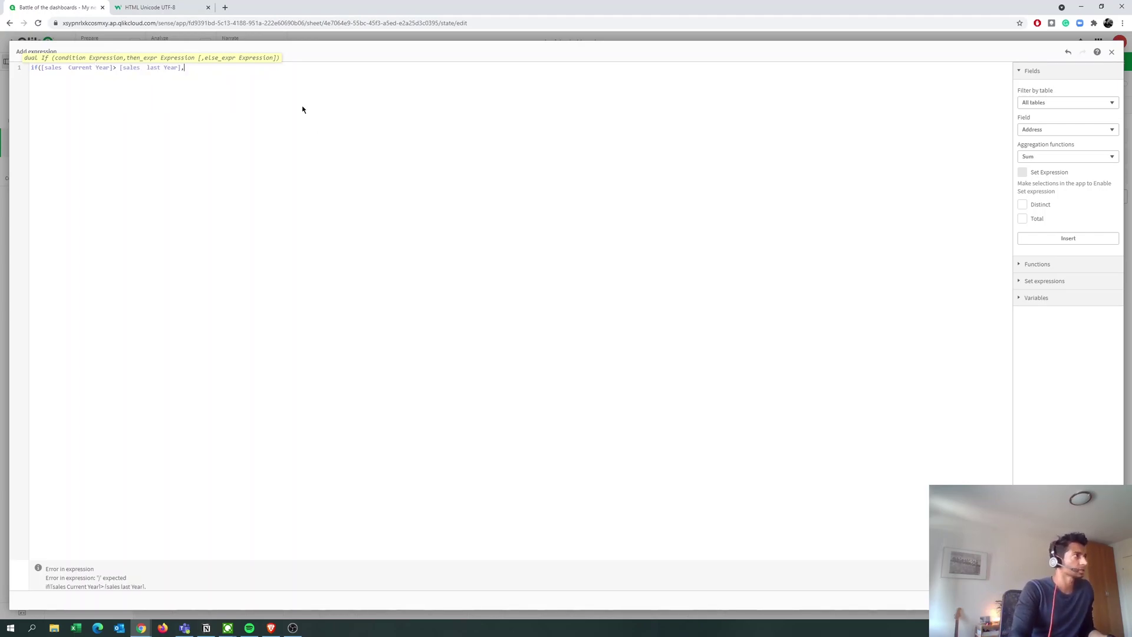
{"action": "left_click", "coordinate": [149, 7]}
Locate BLACK UP-POINTING TRIANGLE in Geometric Shapes and select its decimal code 9650.
{"action": "scroll", "coordinate": [305, 258], "scroll_direction": "down", "scroll_amount": 10}
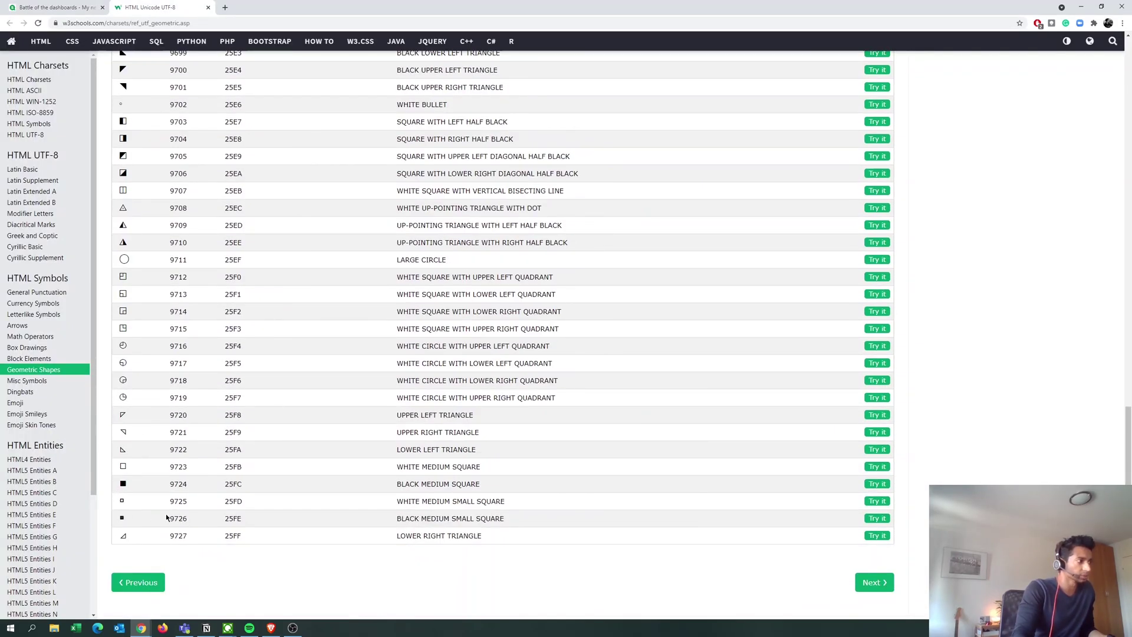
{"action": "scroll", "coordinate": [116, 478], "scroll_direction": "up", "scroll_amount": 20}
{"action": "scroll", "coordinate": [187, 483], "scroll_direction": "up", "scroll_amount": 1}
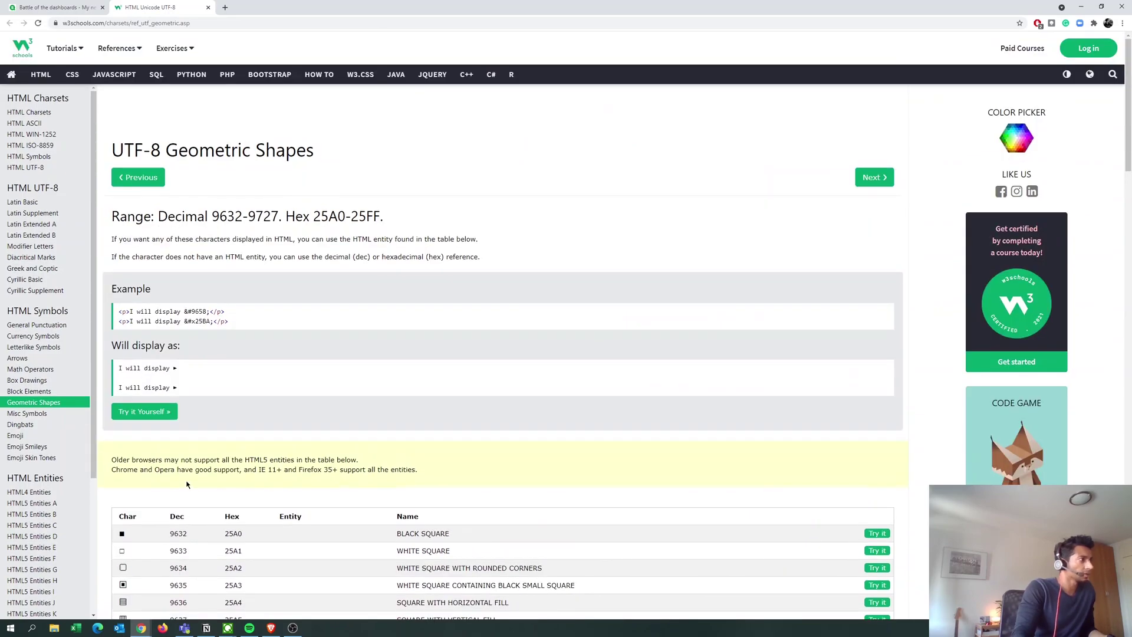
{"action": "scroll", "coordinate": [171, 353], "scroll_direction": "down", "scroll_amount": 7}
{"action": "scroll", "coordinate": [148, 220], "scroll_direction": "up", "scroll_amount": 2}
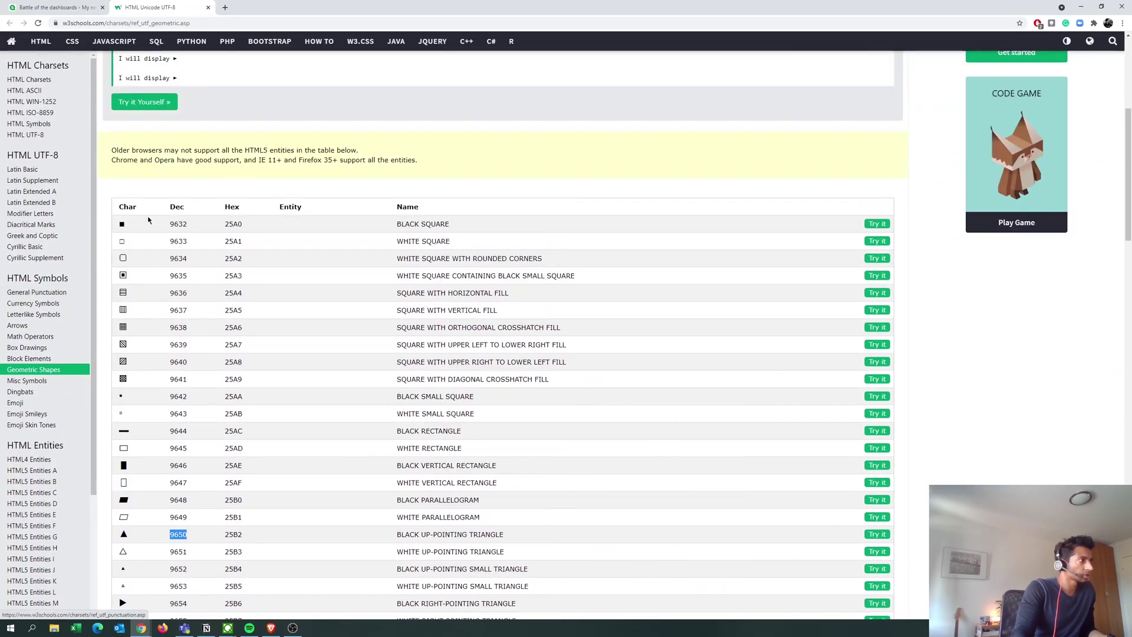
{"action": "double_click", "coordinate": [177, 207]}
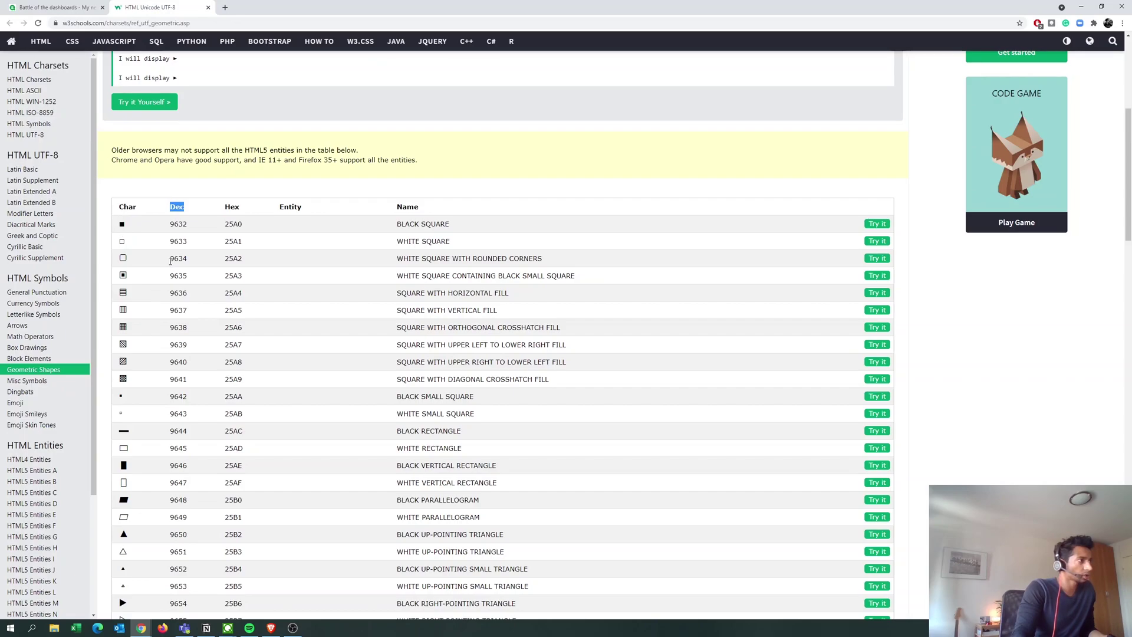
{"action": "scroll", "coordinate": [159, 298], "scroll_direction": "down", "scroll_amount": 4}
{"action": "scroll", "coordinate": [165, 330], "scroll_direction": "down", "scroll_amount": 2}
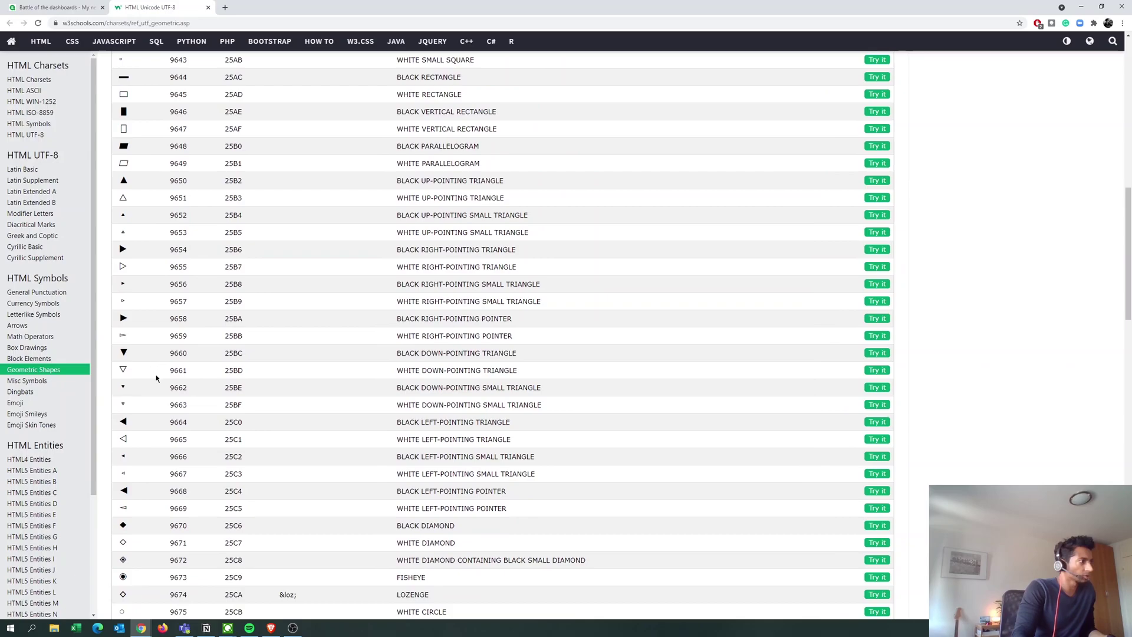
{"action": "scroll", "coordinate": [165, 418], "scroll_direction": "down", "scroll_amount": 2}
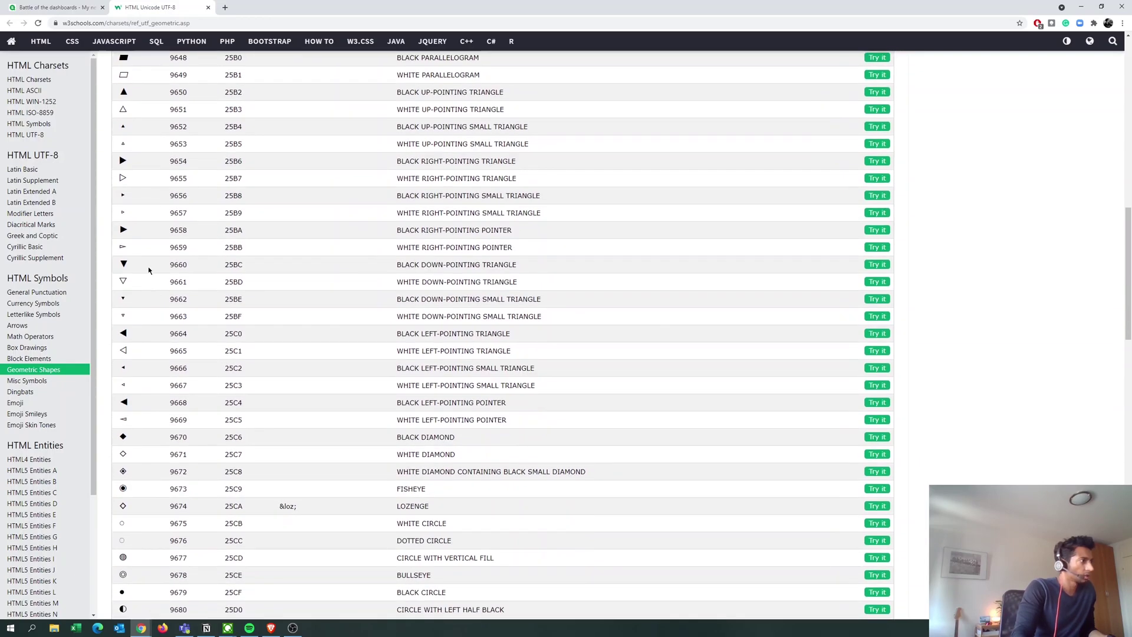
{"action": "scroll", "coordinate": [155, 182], "scroll_direction": "up", "scroll_amount": 1}
{"action": "left_click_drag", "start_coordinate": [170, 136], "coordinate": [187, 136]}
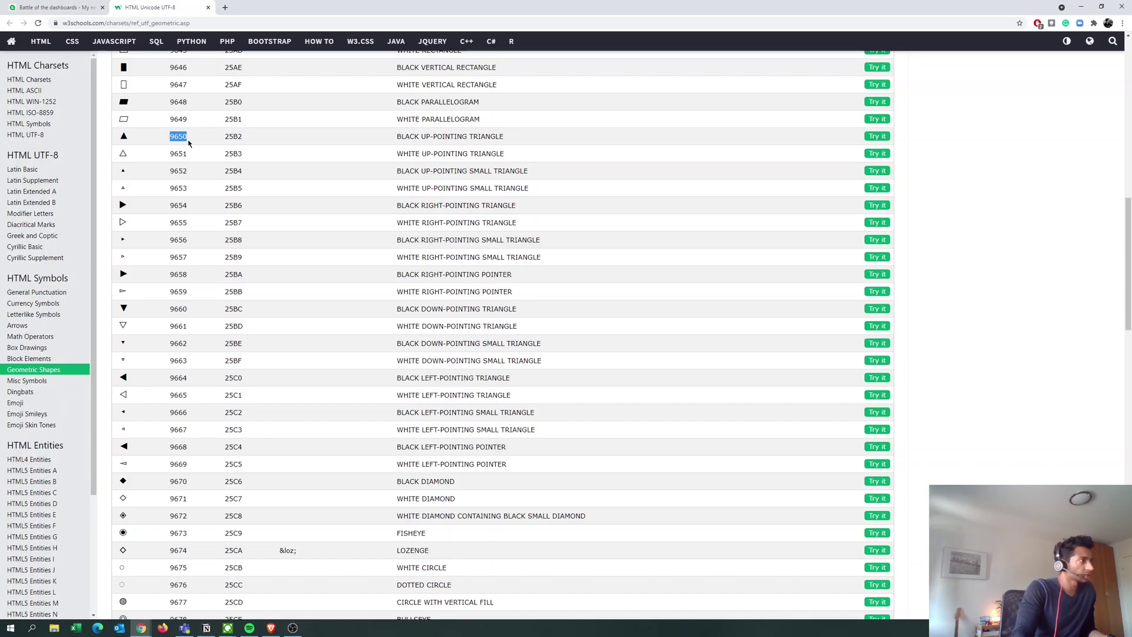
{"action": "left_click", "coordinate": [53, 8]}
Finish the measure as if([sales Current Year]>[sales last Year],chr(9650),chr(9660)) and apply it.
{"action": "type", "text": "chr(9650"}
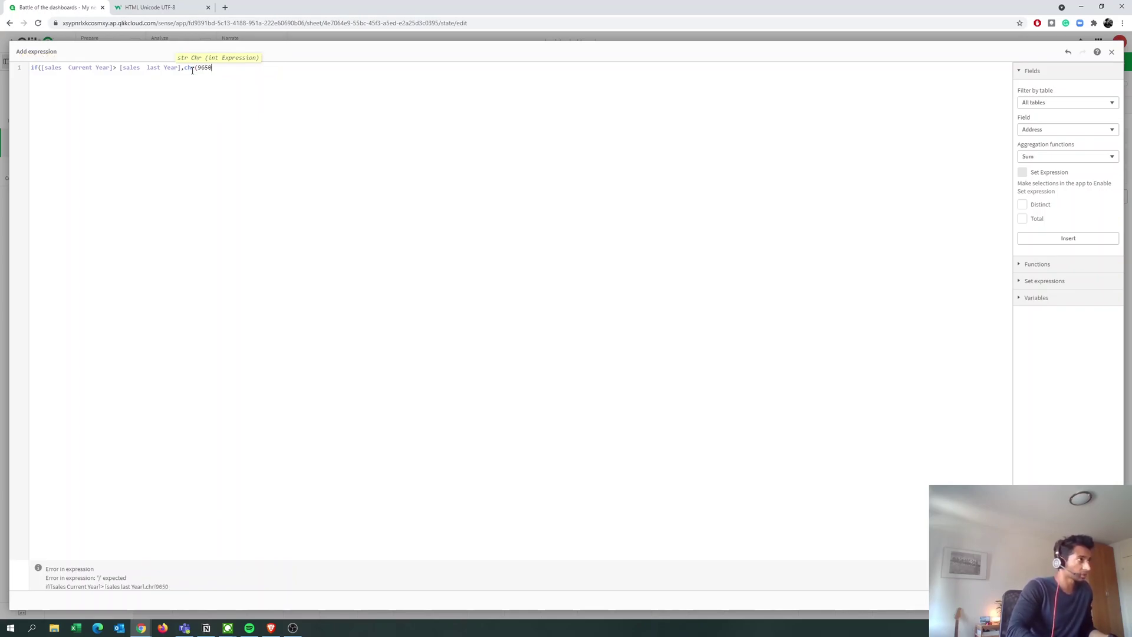
{"action": "type", "text": "),chr("}
{"action": "left_click", "coordinate": [165, 7]}
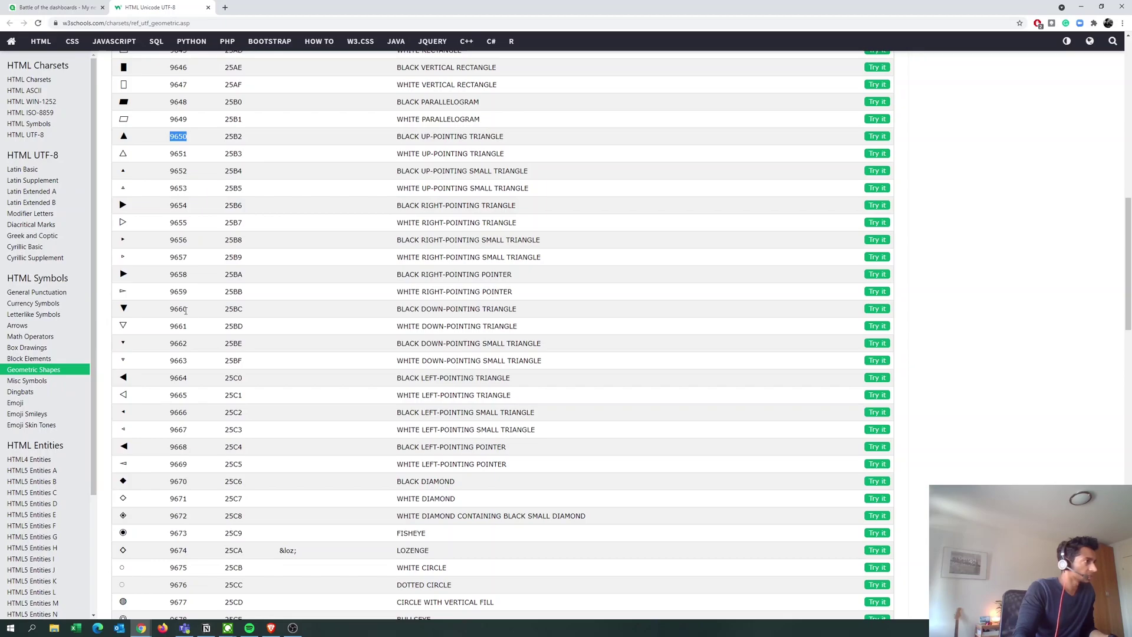
{"action": "left_click", "coordinate": [73, 7]}
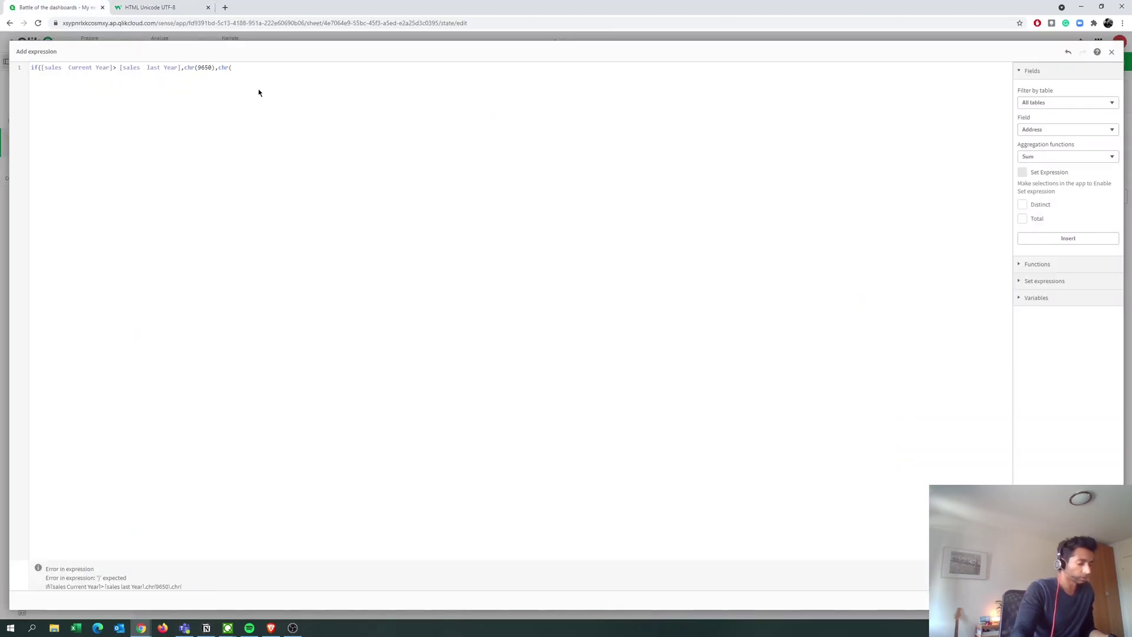
{"action": "type", "text": "9660)"}
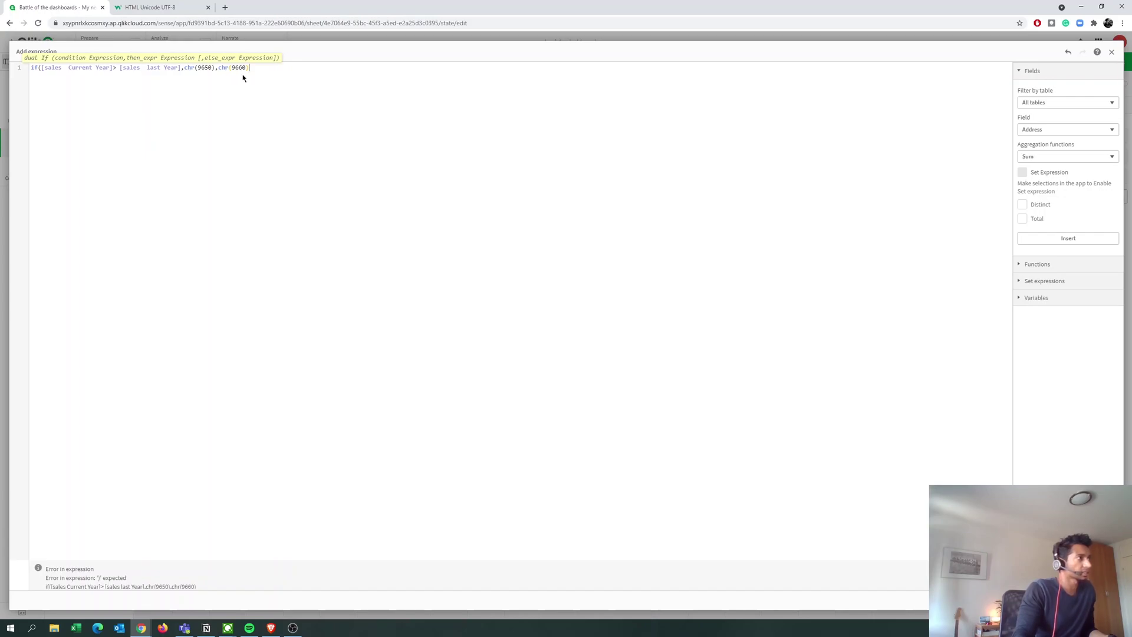
{"action": "type", "text": ")"}
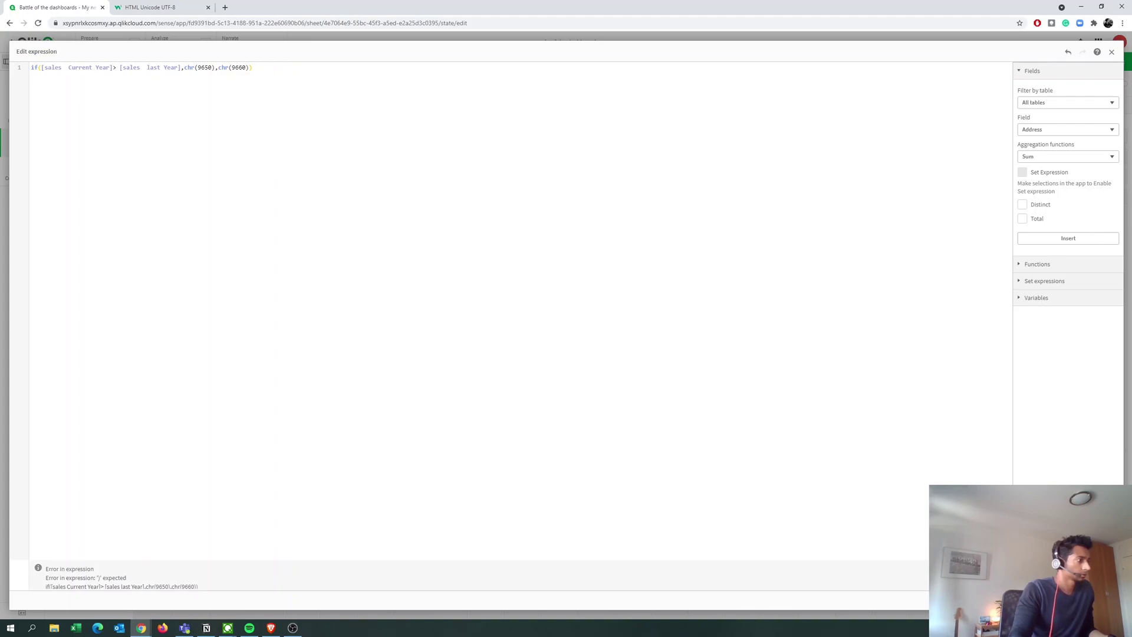
{"action": "left_click", "coordinate": [1097, 600]}
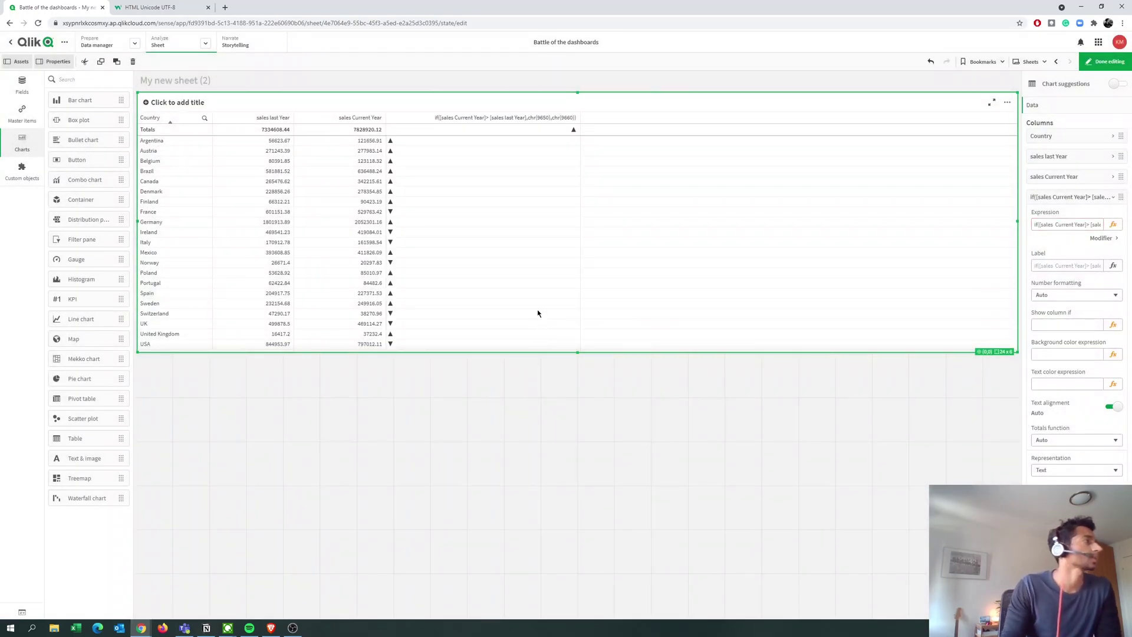
{"action": "left_click", "coordinate": [1092, 199]}
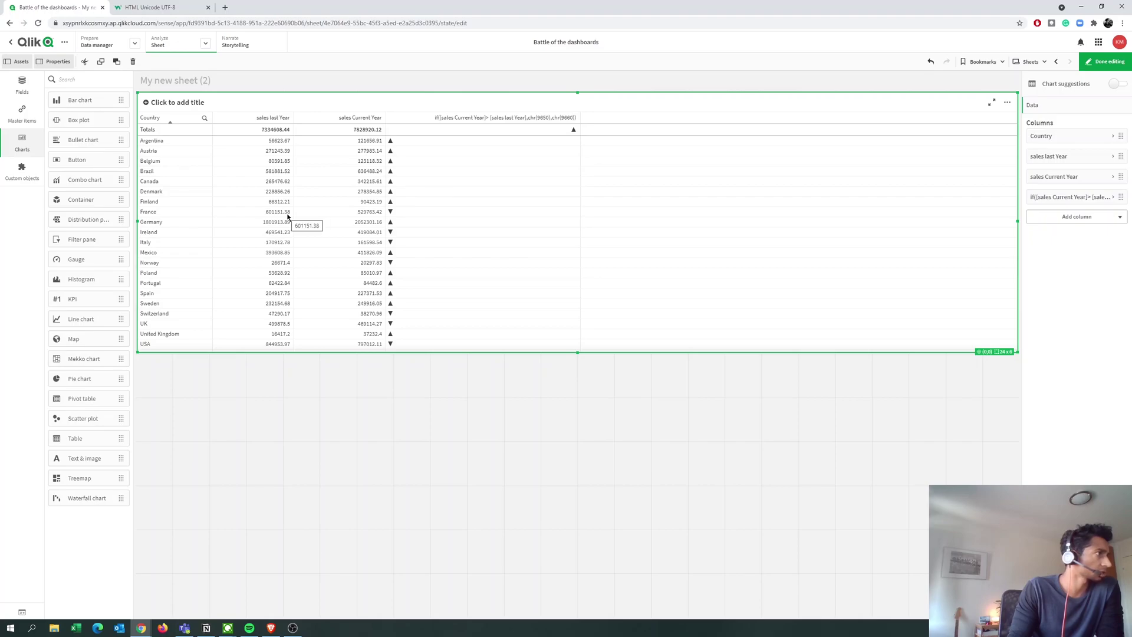
{"action": "left_click", "coordinate": [1100, 199]}
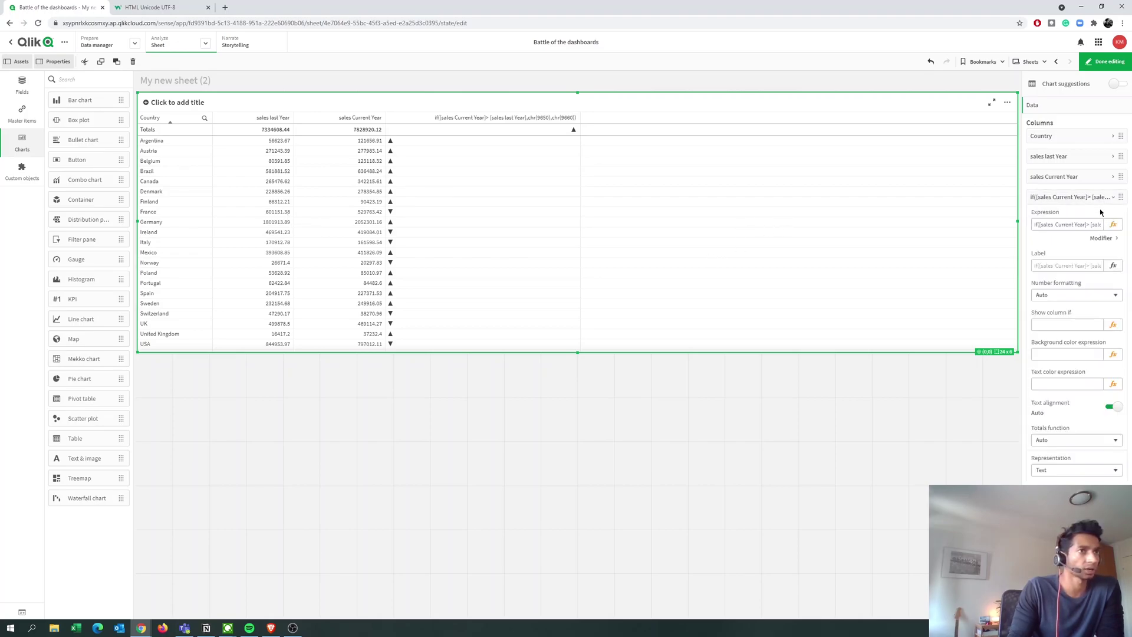
{"action": "left_click", "coordinate": [1097, 200]}
{"action": "left_click", "coordinate": [1097, 201]}
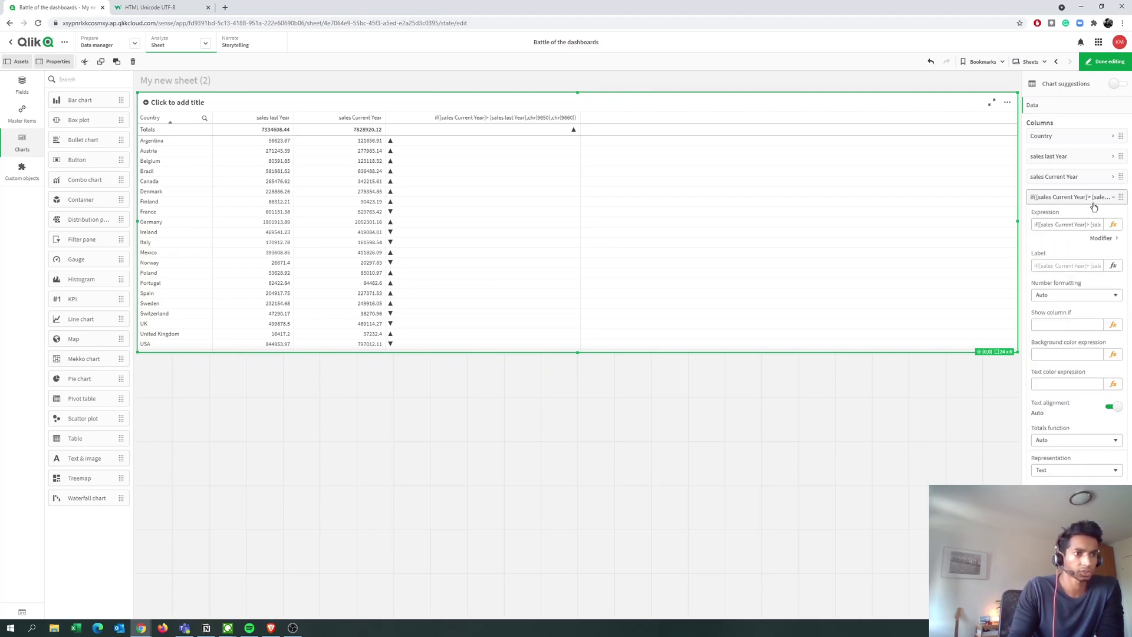
Give the triangle column the background colour expression if([sales Current Year]>[sales last Year],Green(),red()).
{"action": "left_click", "coordinate": [1111, 355]}
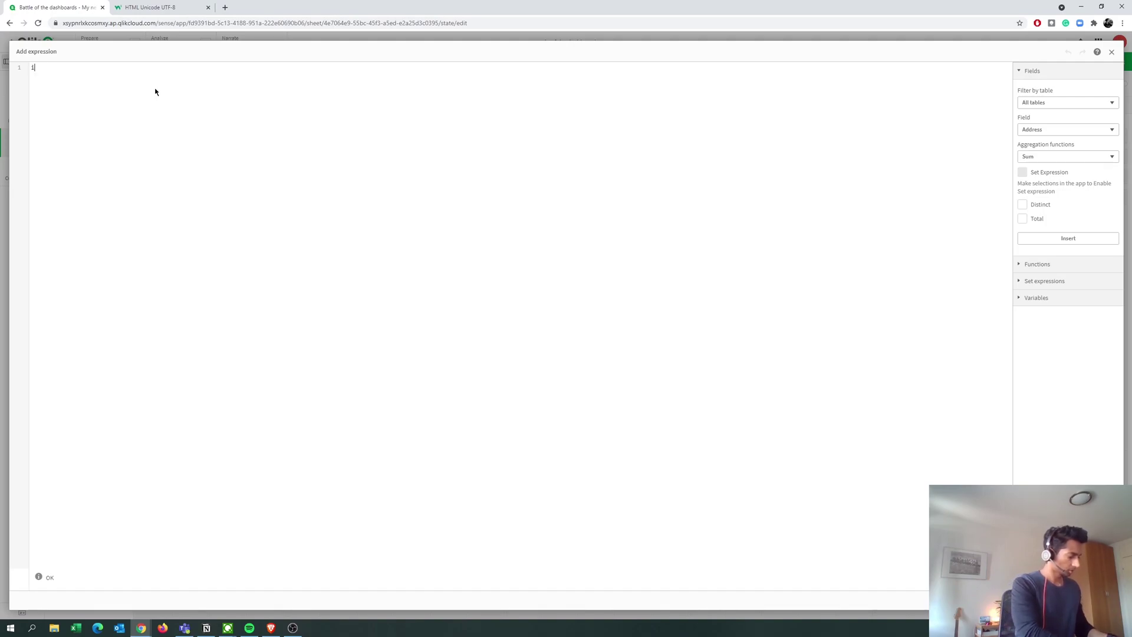
{"action": "type", "text": "if(sa"}
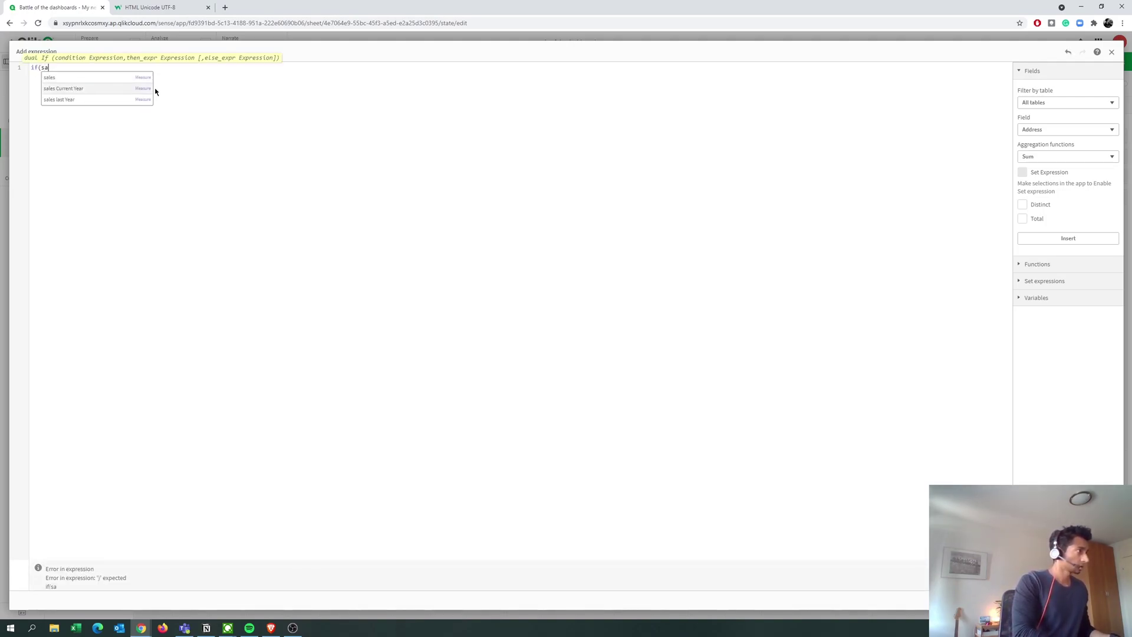
{"action": "left_click", "coordinate": [156, 89]}
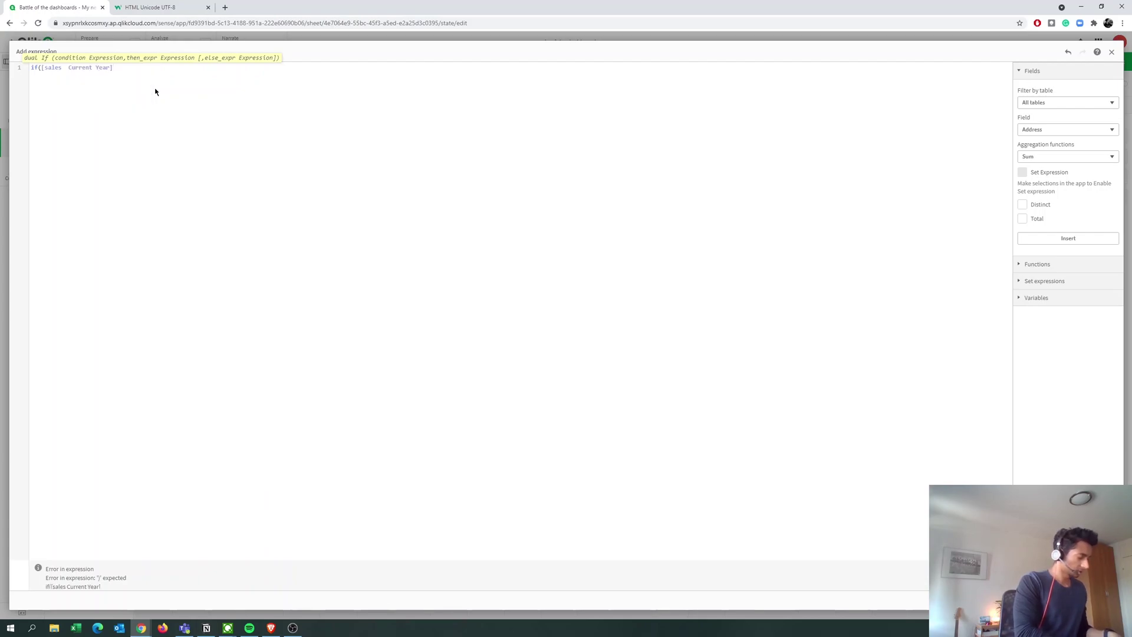
{"action": "type", "text": ">sales"}
{"action": "key", "text": "Down"}
{"action": "key", "text": "Down"}
{"action": "key", "text": "Return"}
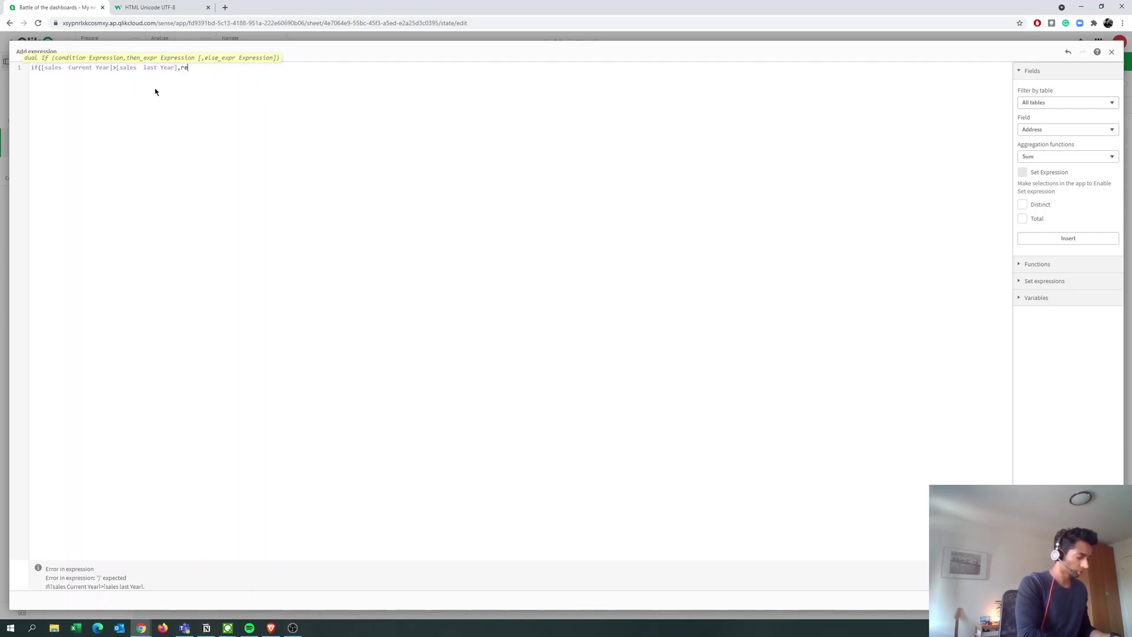
{"action": "key", "text": "BackSpace"}
{"action": "key", "text": "BackSpace"}
{"action": "type", "text": "gree"}
{"action": "key", "text": "Return"}
{"action": "type", "text": "()"}
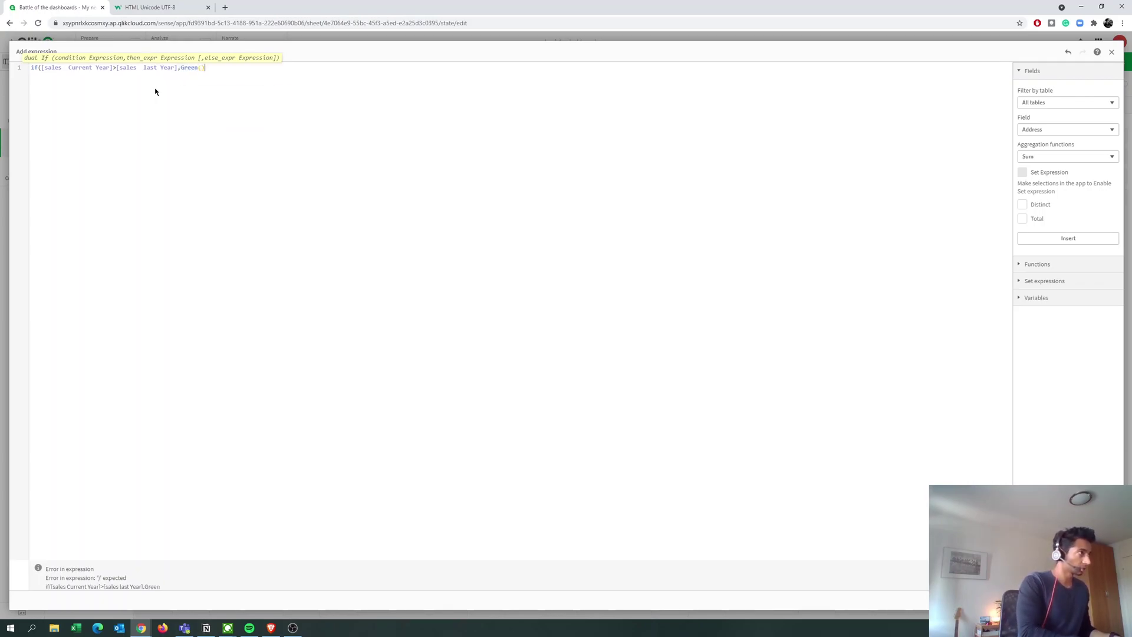
{"action": "type", "text": ",red"}
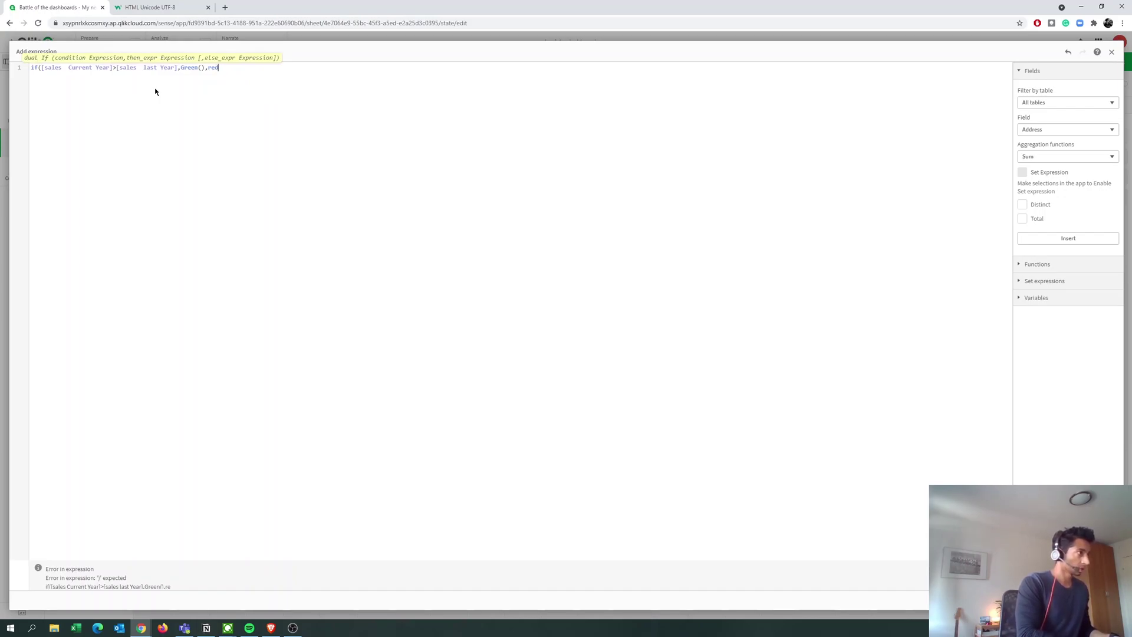
{"action": "type", "text": "())"}
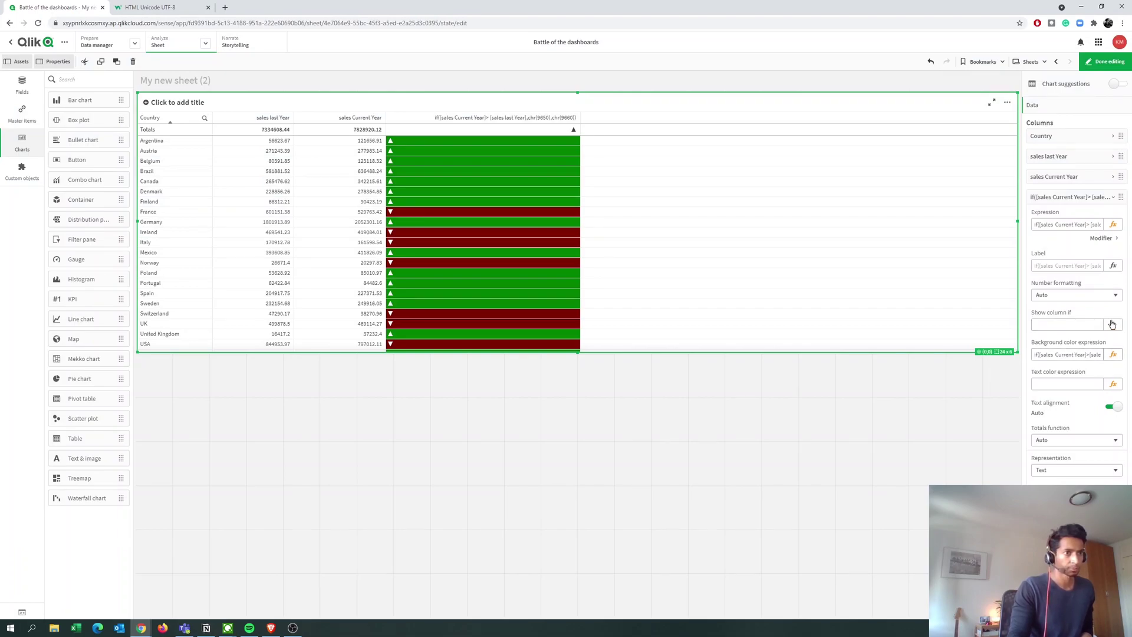
Label the arrow column 'Trend'.
{"action": "left_click", "coordinate": [1108, 199]}
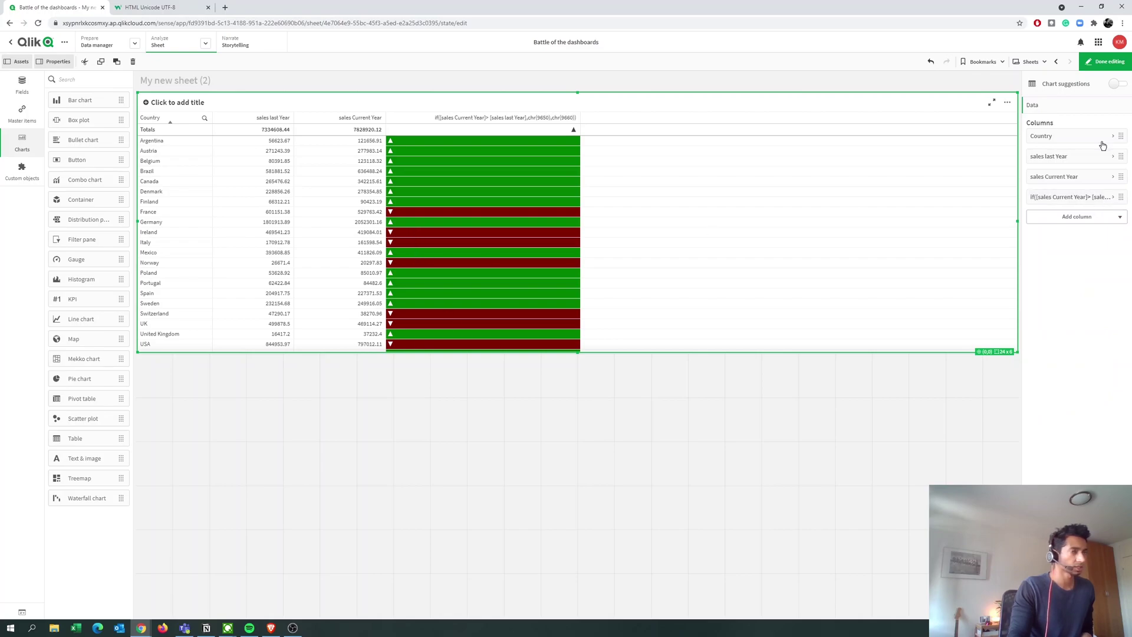
{"action": "left_click", "coordinate": [1059, 201]}
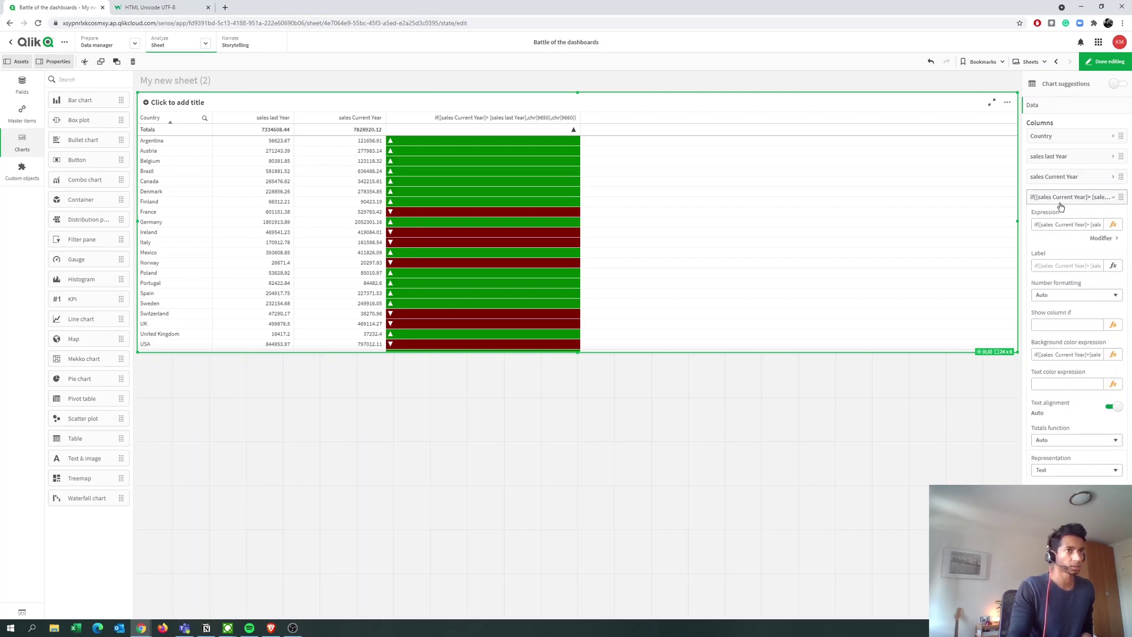
{"action": "left_click", "coordinate": [1073, 264]}
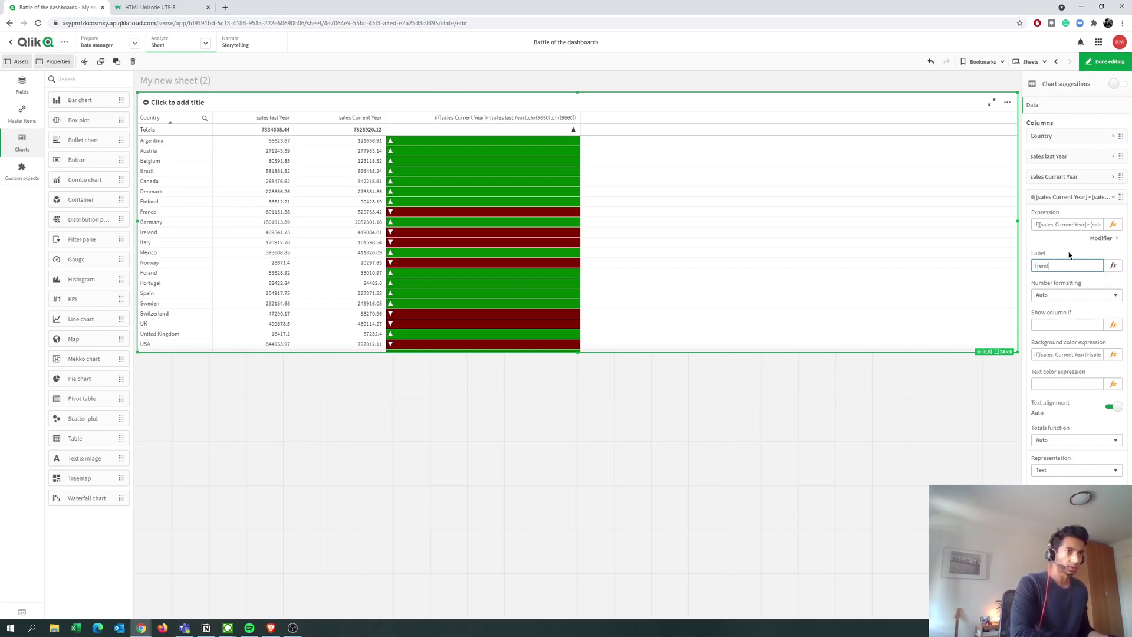
{"action": "left_click", "coordinate": [1069, 255]}
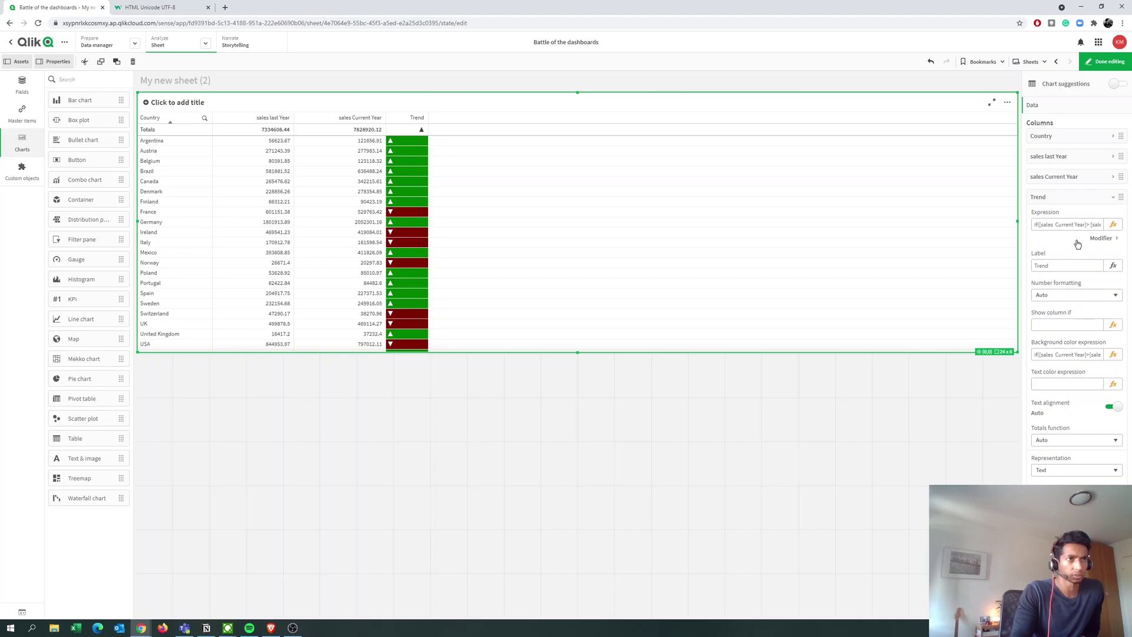
Switch off auto text alignment and centre the arrows in the Trend column.
{"action": "left_click", "coordinate": [1074, 200]}
{"action": "left_click", "coordinate": [1076, 202]}
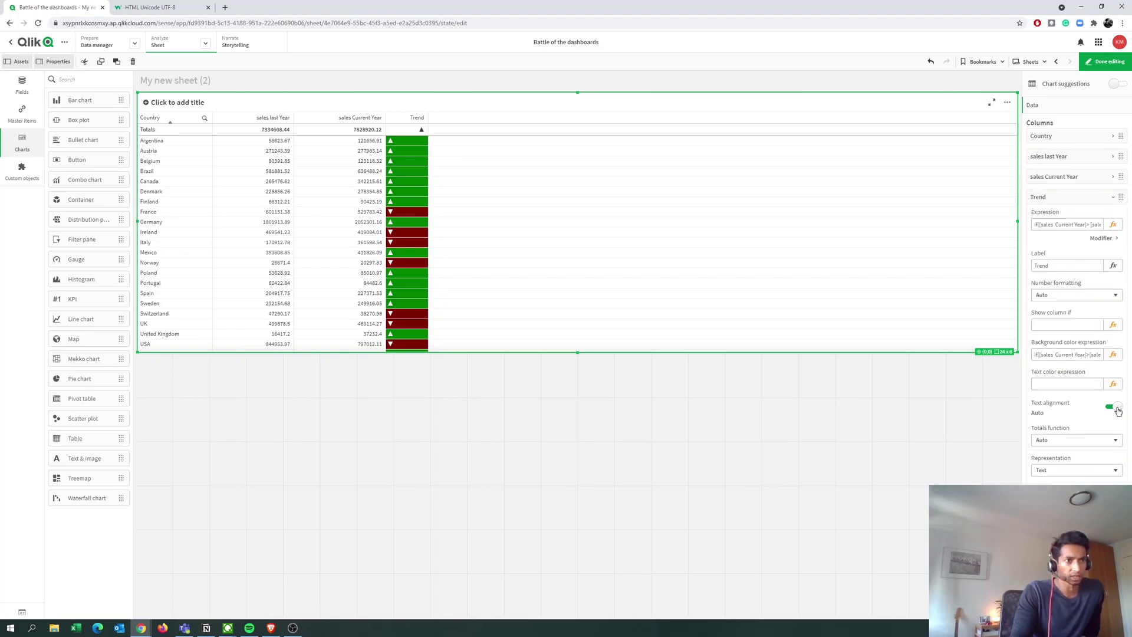
{"action": "left_click", "coordinate": [1112, 409]}
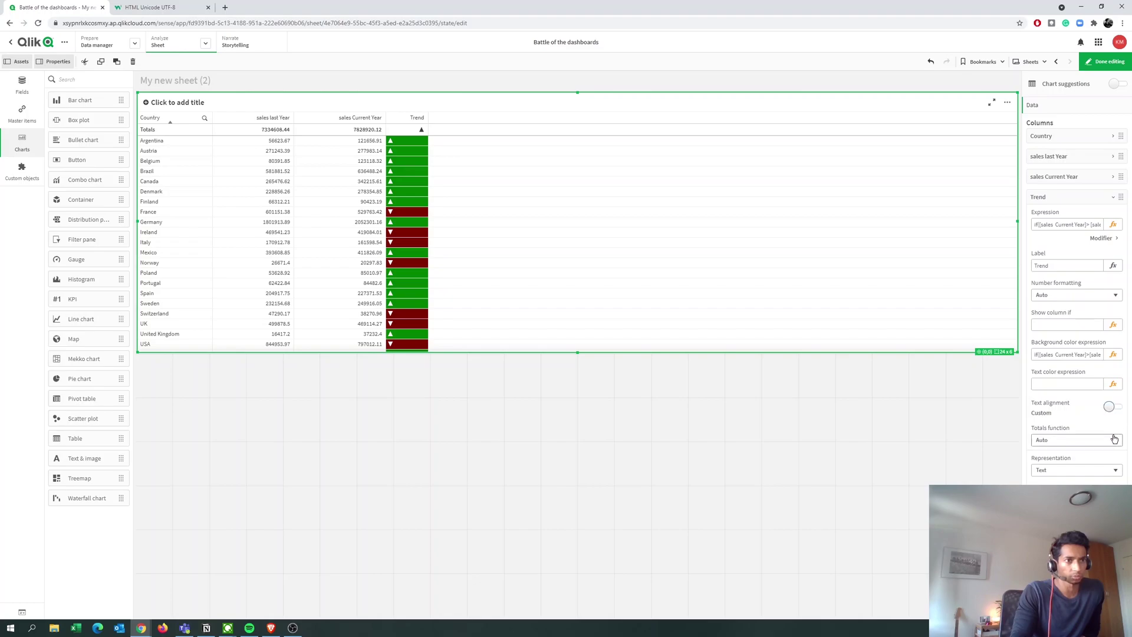
{"action": "left_click", "coordinate": [1075, 442]}
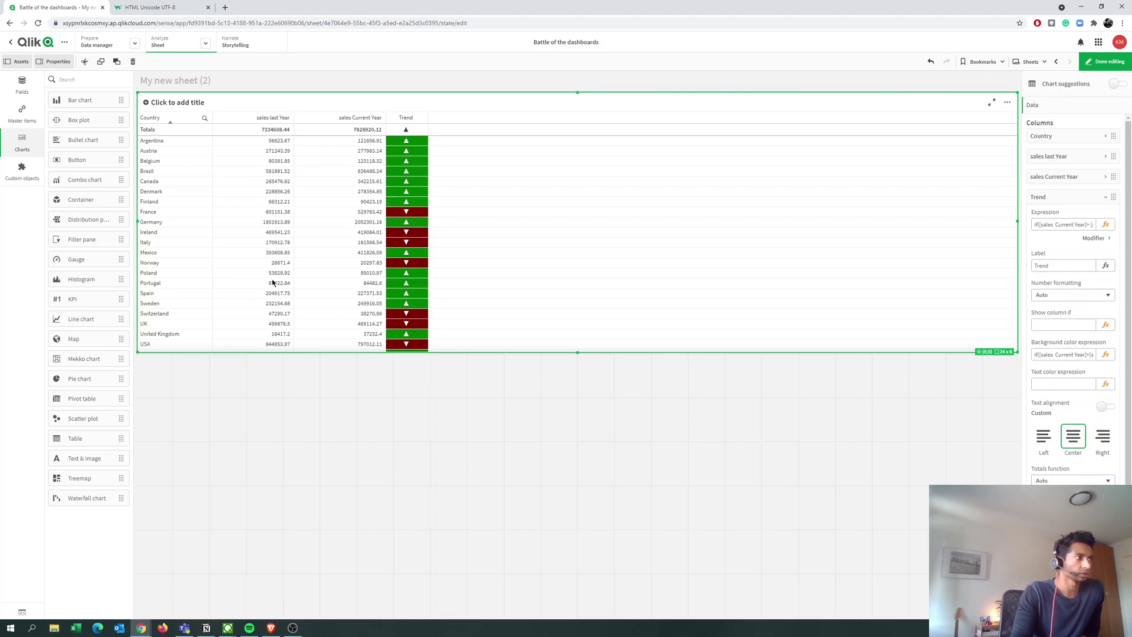
{"action": "left_click", "coordinate": [1072, 199]}
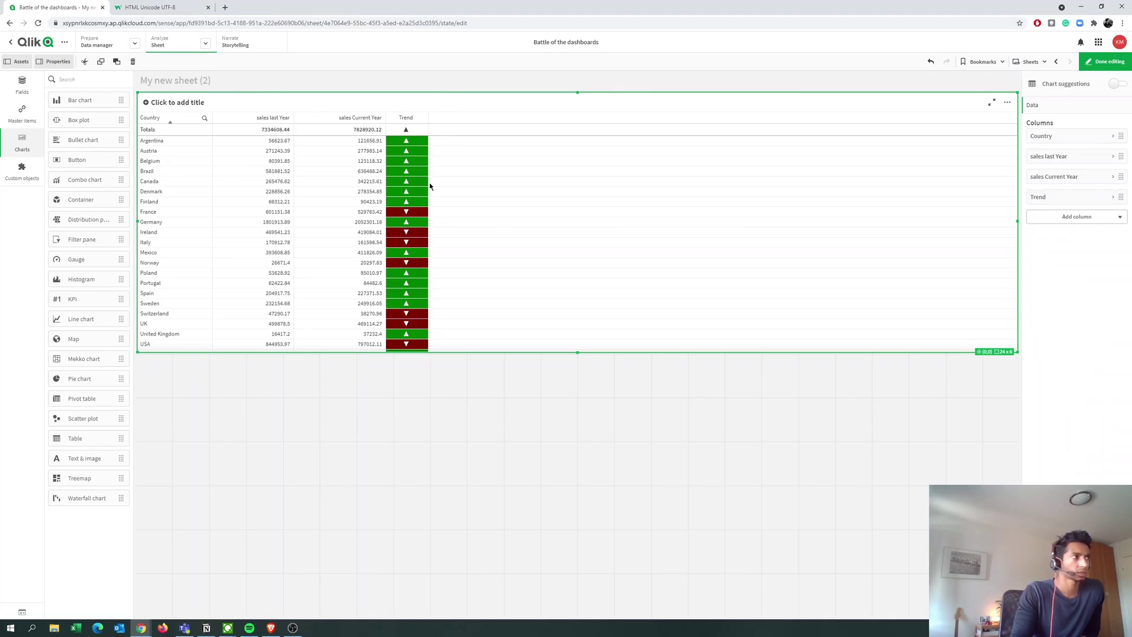
Scroll the Misc Symbols table to WHITE FLAG (9872) and select its symbol.
{"action": "left_click", "coordinate": [142, 7]}
{"action": "scroll", "coordinate": [139, 193], "scroll_direction": "down", "scroll_amount": 5}
{"action": "scroll", "coordinate": [132, 239], "scroll_direction": "up", "scroll_amount": 18}
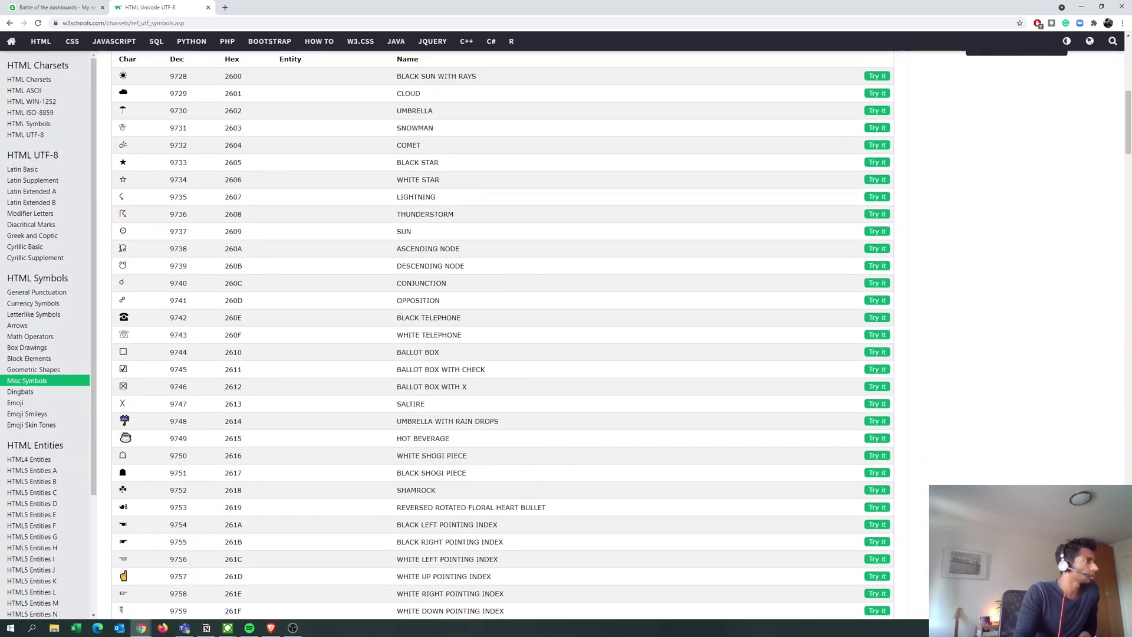
{"action": "scroll", "coordinate": [124, 252], "scroll_direction": "up", "scroll_amount": 8}
{"action": "scroll", "coordinate": [124, 252], "scroll_direction": "down", "scroll_amount": 6}
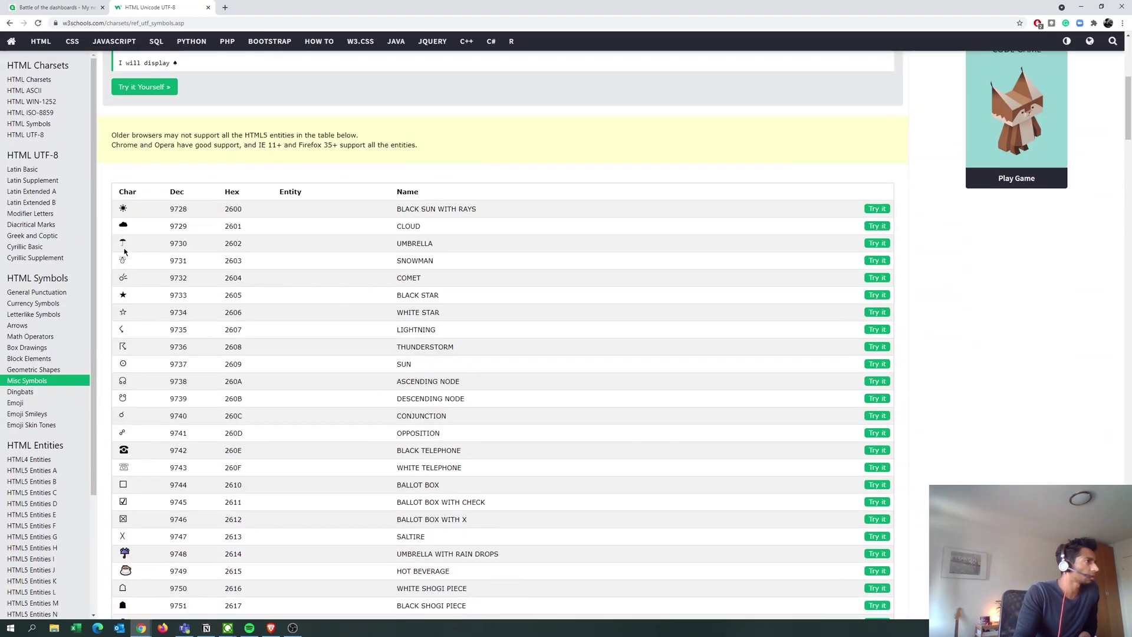
{"action": "scroll", "coordinate": [125, 252], "scroll_direction": "down", "scroll_amount": 1}
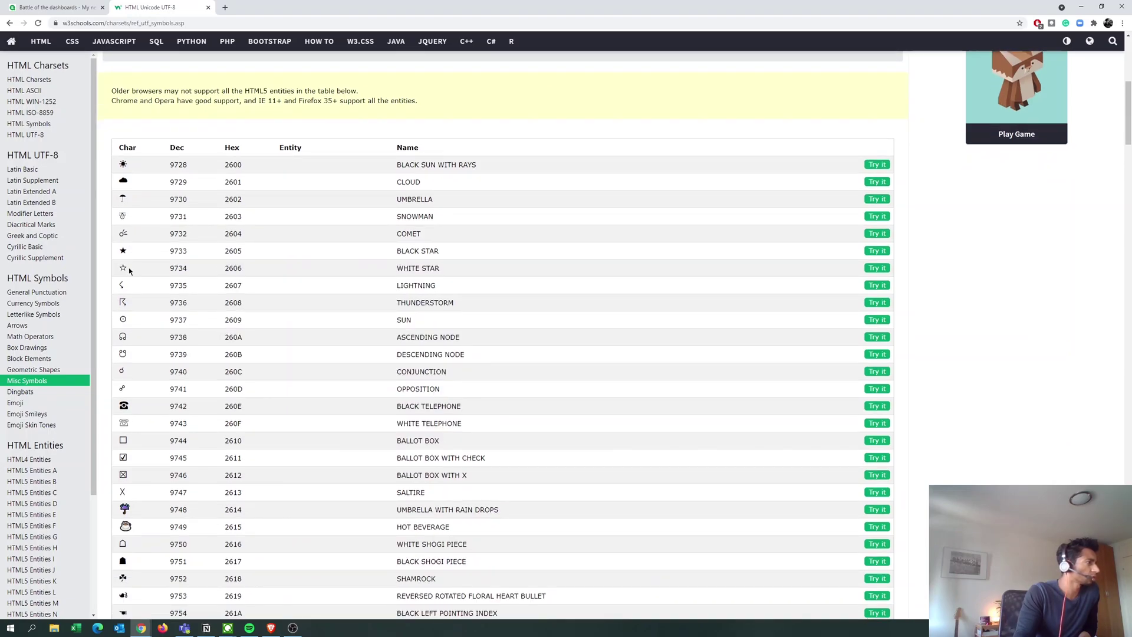
{"action": "scroll", "coordinate": [155, 304], "scroll_direction": "down", "scroll_amount": 10}
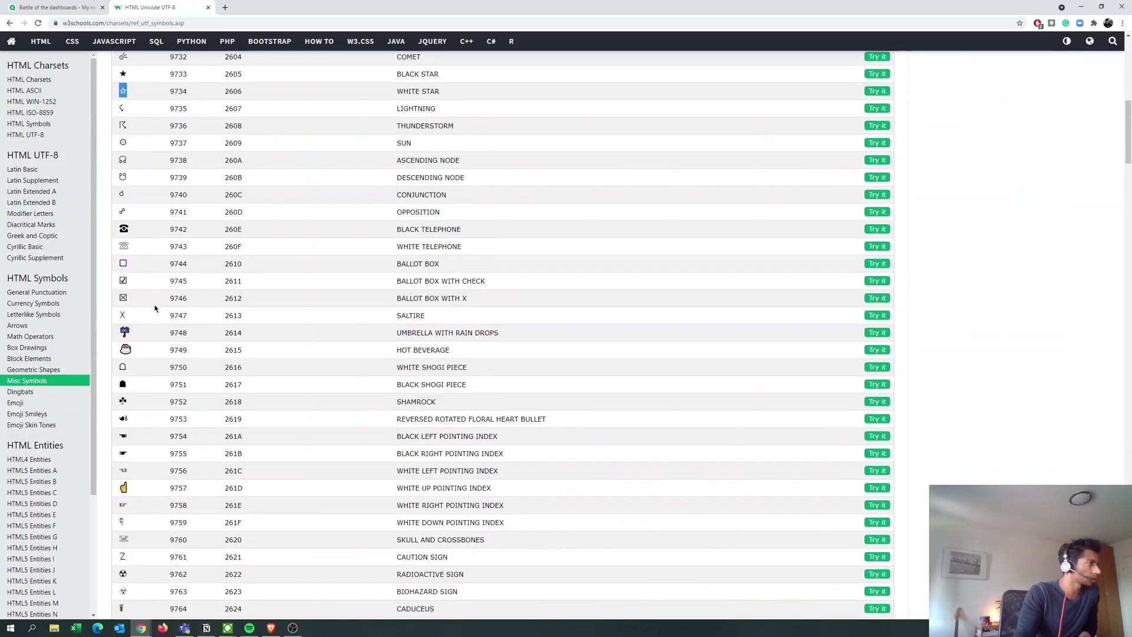
{"action": "scroll", "coordinate": [154, 313], "scroll_direction": "down", "scroll_amount": 15}
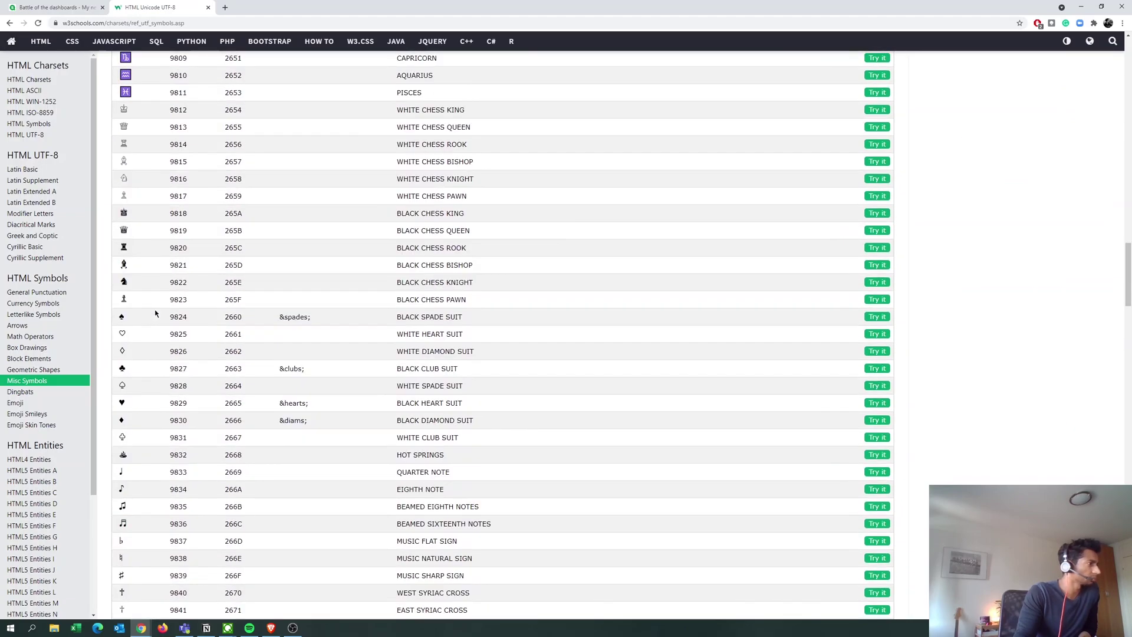
{"action": "scroll", "coordinate": [156, 311], "scroll_direction": "down", "scroll_amount": 4}
{"action": "scroll", "coordinate": [159, 316], "scroll_direction": "down", "scroll_amount": 3}
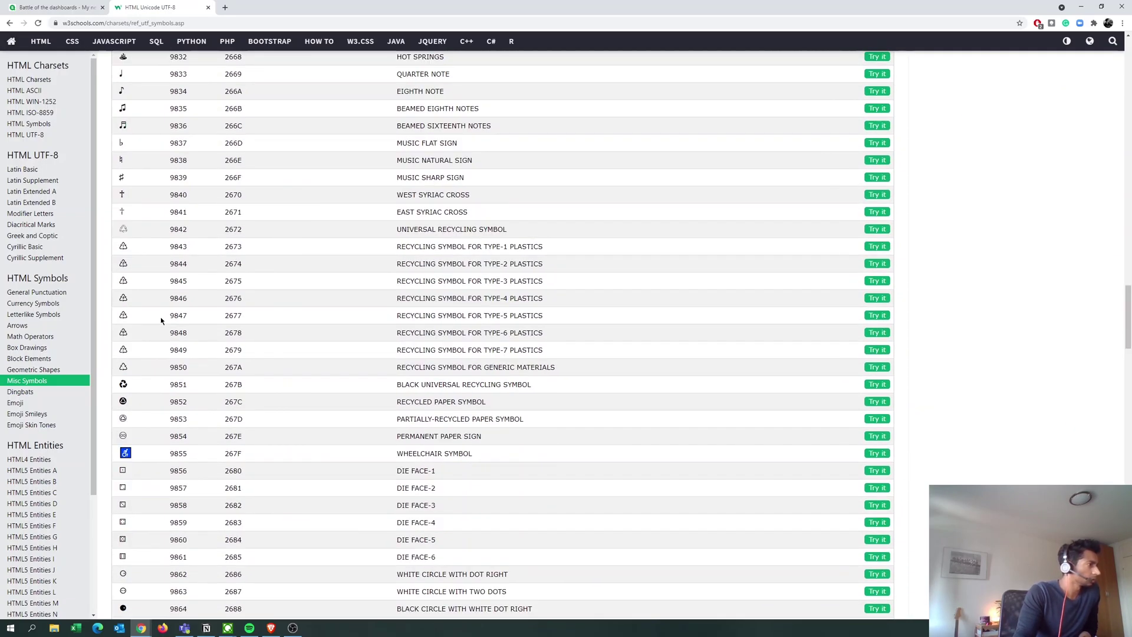
{"action": "scroll", "coordinate": [161, 319], "scroll_direction": "down", "scroll_amount": 3}
{"action": "scroll", "coordinate": [161, 319], "scroll_direction": "down", "scroll_amount": 10}
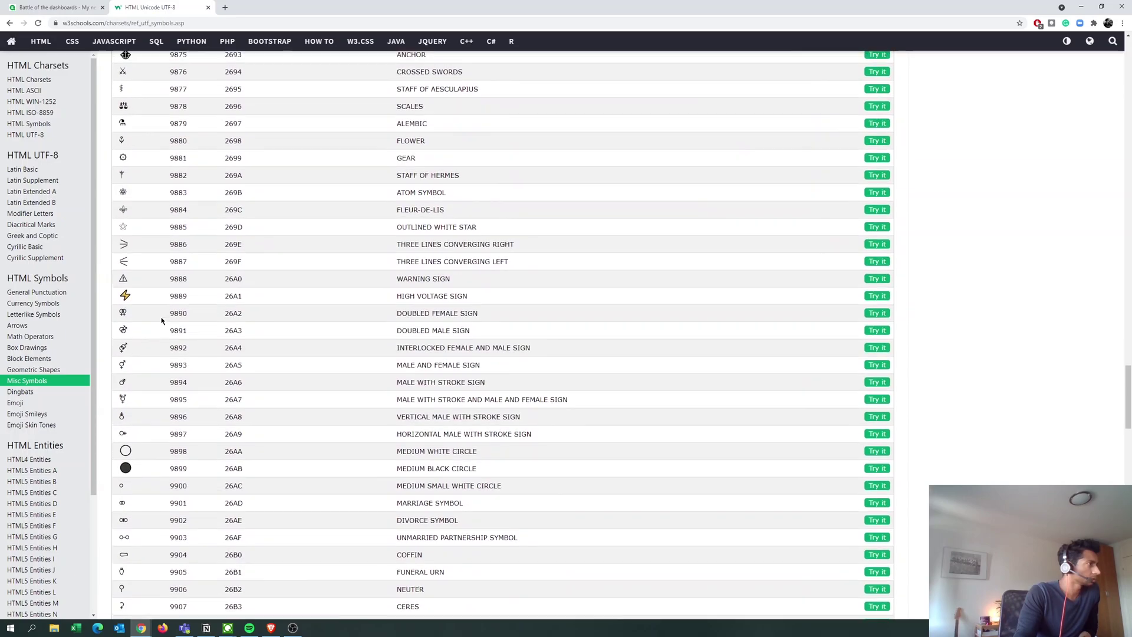
{"action": "scroll", "coordinate": [162, 321], "scroll_direction": "up", "scroll_amount": 2}
{"action": "left_click_drag", "start_coordinate": [129, 130], "coordinate": [119, 127]}
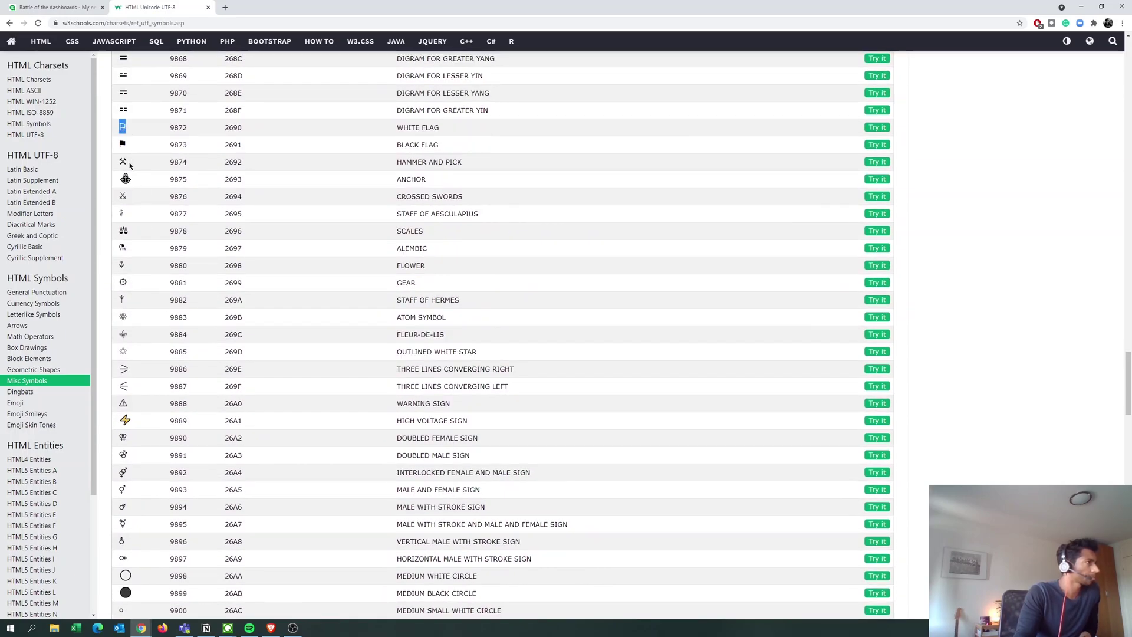
Add a fifth measure column to the table with a custom expression.
{"action": "left_click", "coordinate": [78, 5]}
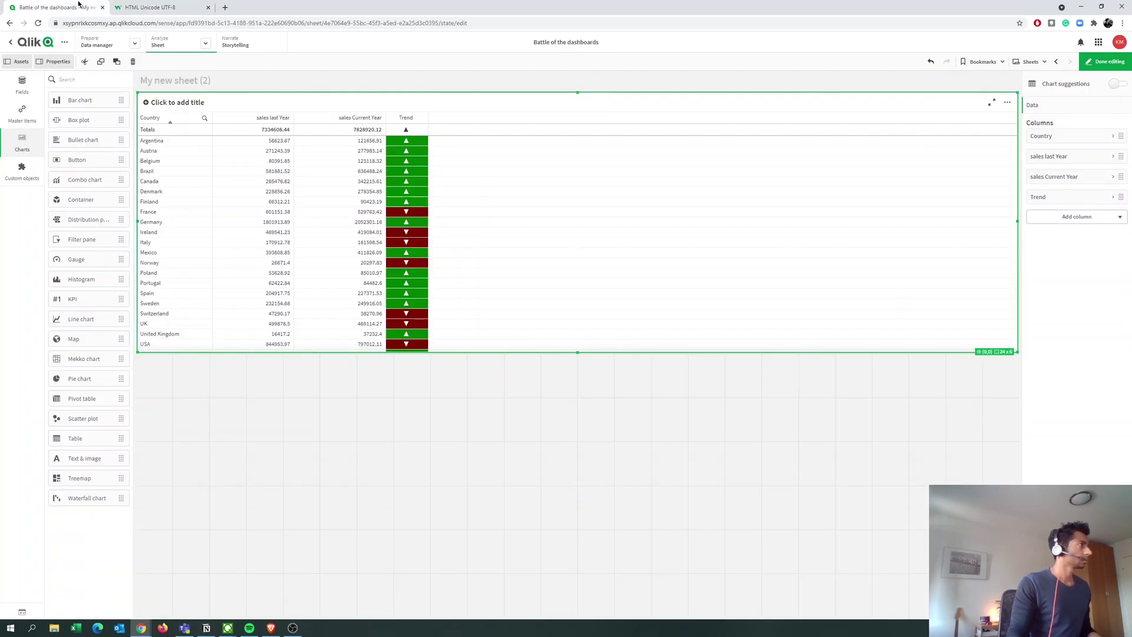
{"action": "left_click", "coordinate": [1079, 217]}
{"action": "left_click", "coordinate": [1069, 253]}
{"action": "left_click", "coordinate": [1112, 239]}
Type the expression if([sales Current Year]>[sales last Year],chr( using field suggestions.
{"action": "type", "text": "1"}
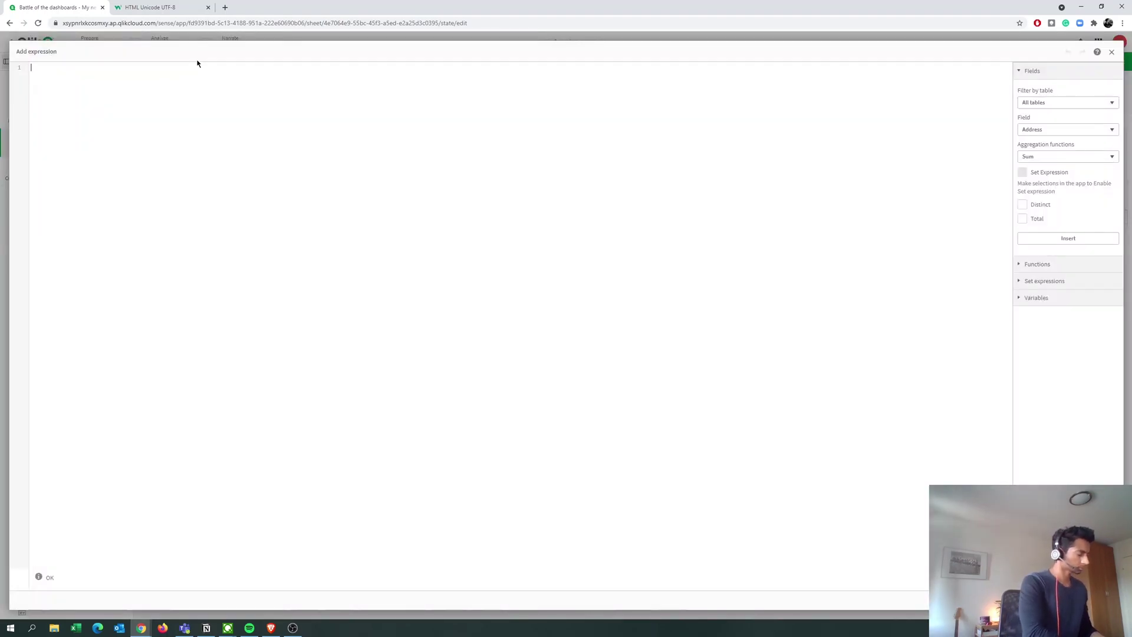
{"action": "type", "text": "f"}
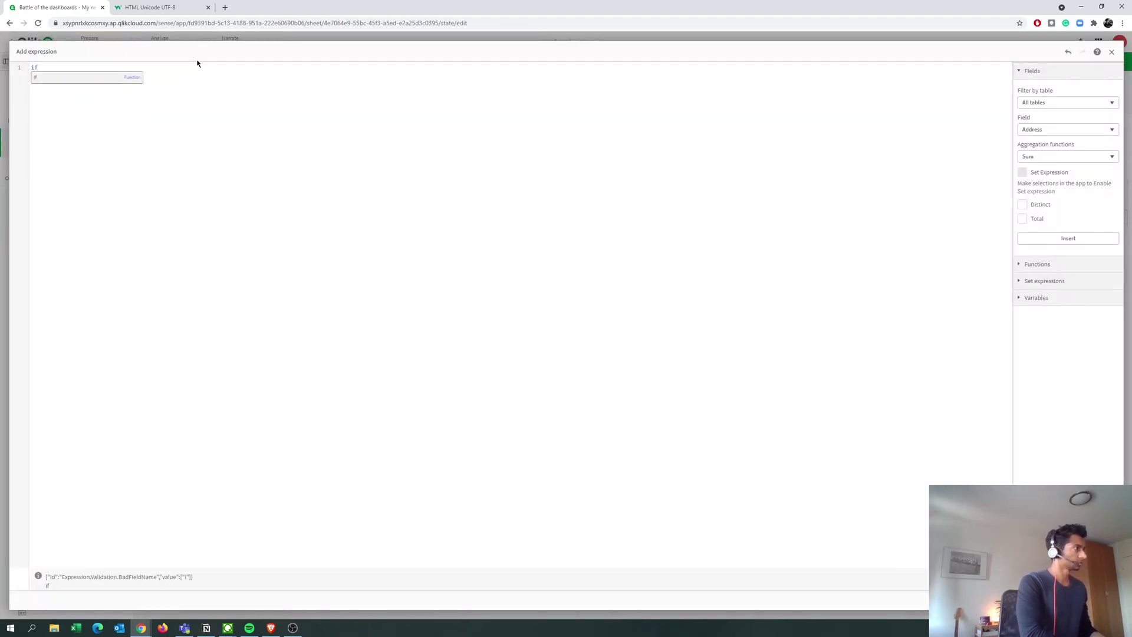
{"action": "type", "text": "(sa"}
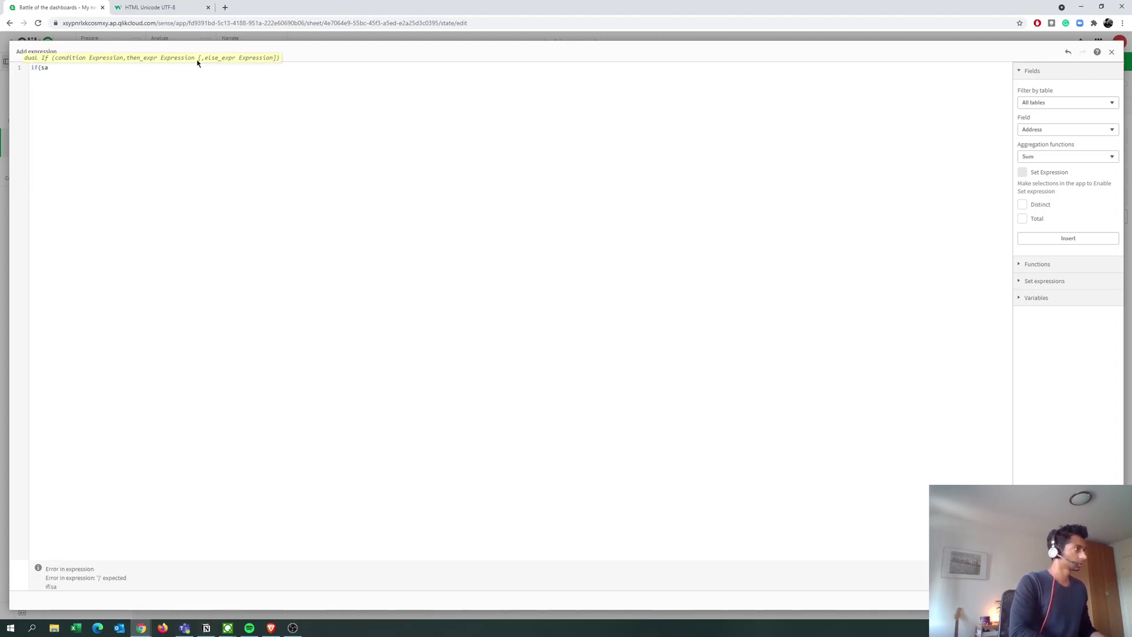
{"action": "key", "text": "Return"}
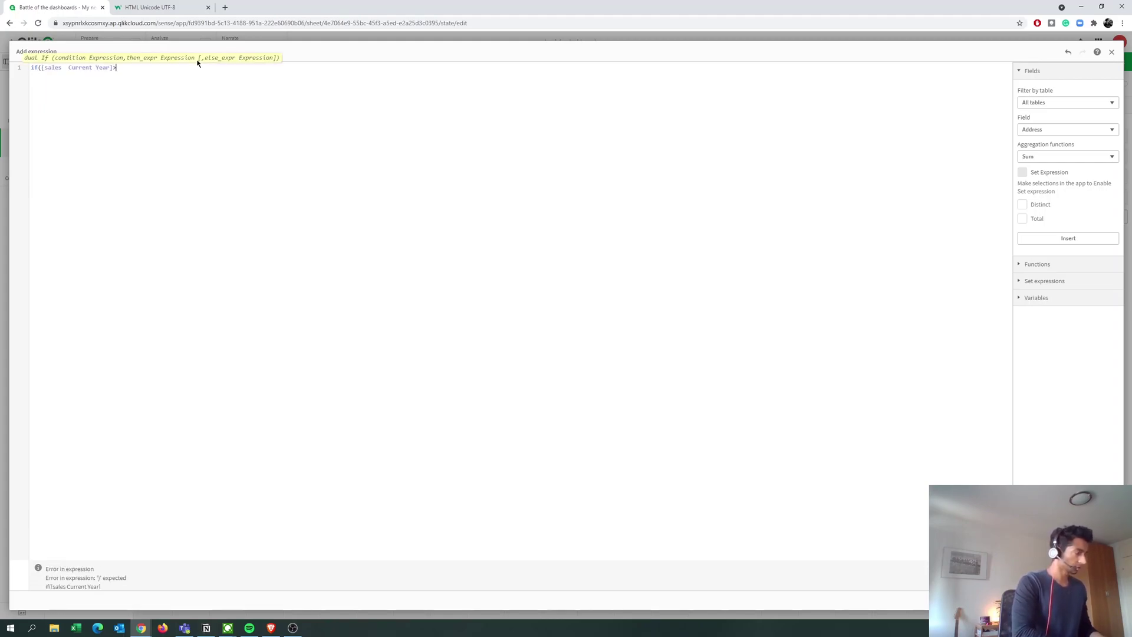
{"action": "type", "text": ">sa"}
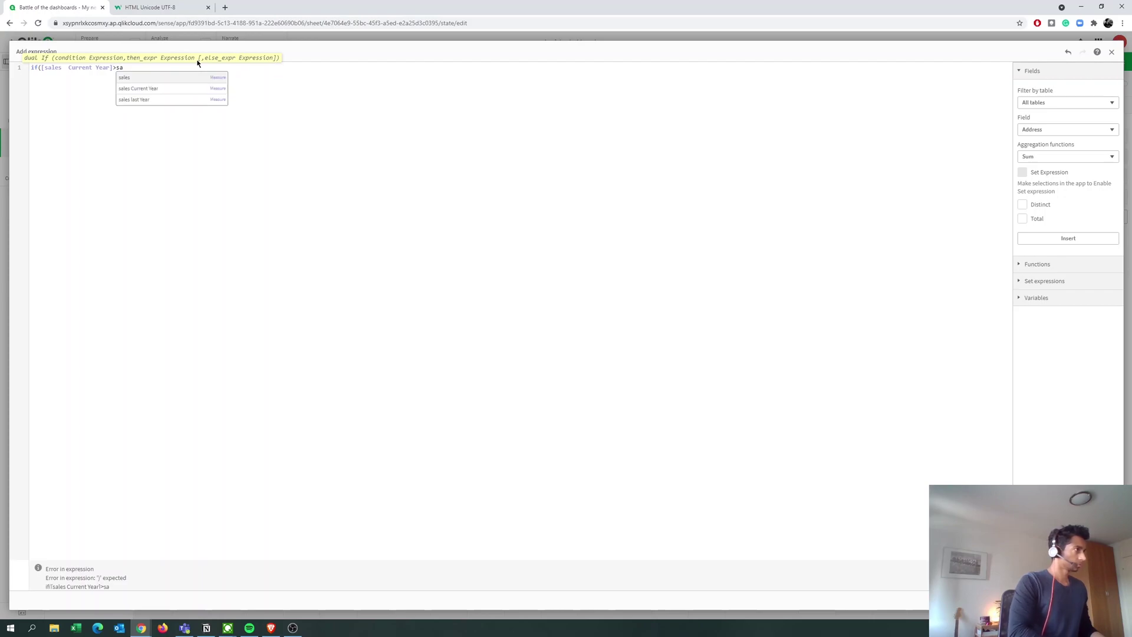
{"action": "key", "text": "Down"}
{"action": "key", "text": "Return"}
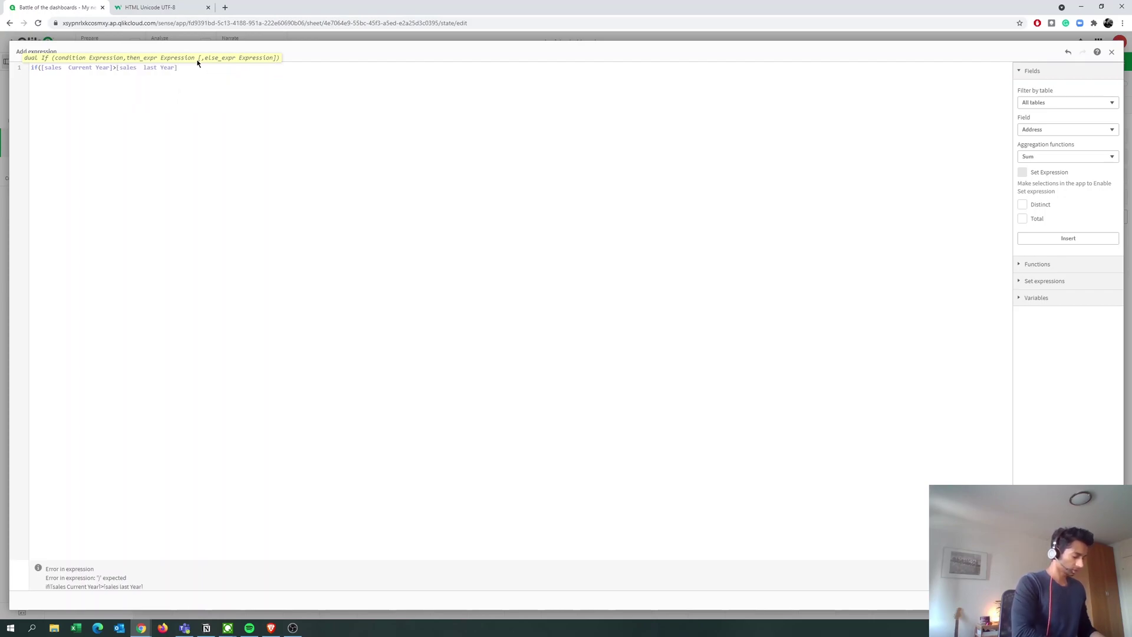
{"action": "type", "text": ",chr("}
Look up WHITE STAR (9734) and continue the expression with 9734),chr(.
{"action": "left_click", "coordinate": [193, 14]}
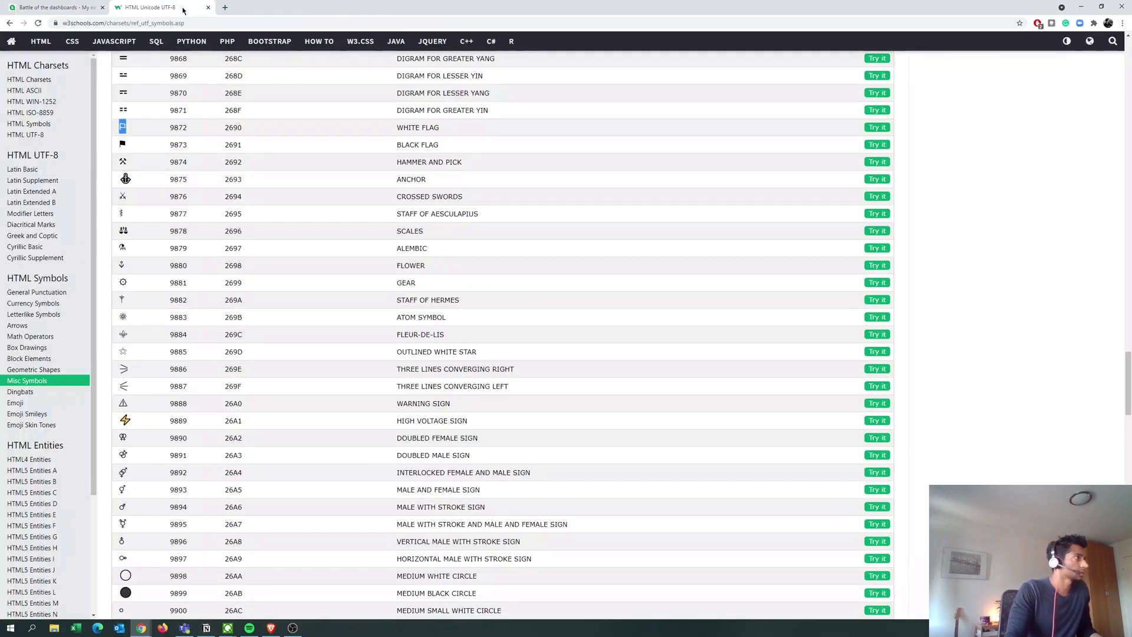
{"action": "scroll", "coordinate": [178, 206], "scroll_direction": "up", "scroll_amount": 20}
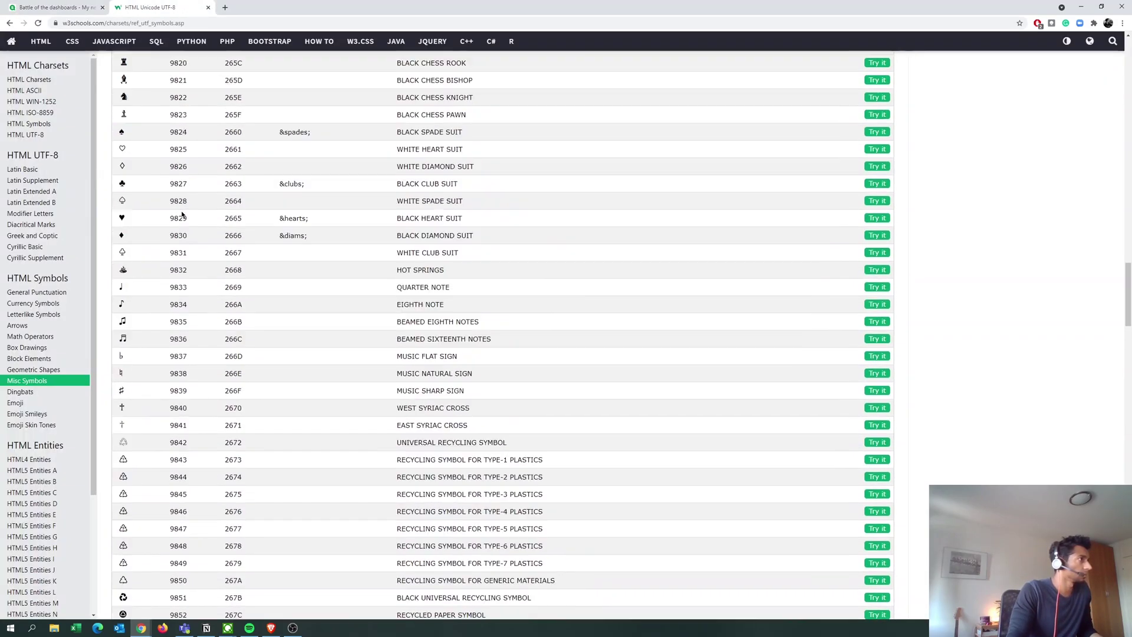
{"action": "scroll", "coordinate": [179, 209], "scroll_direction": "up", "scroll_amount": 18}
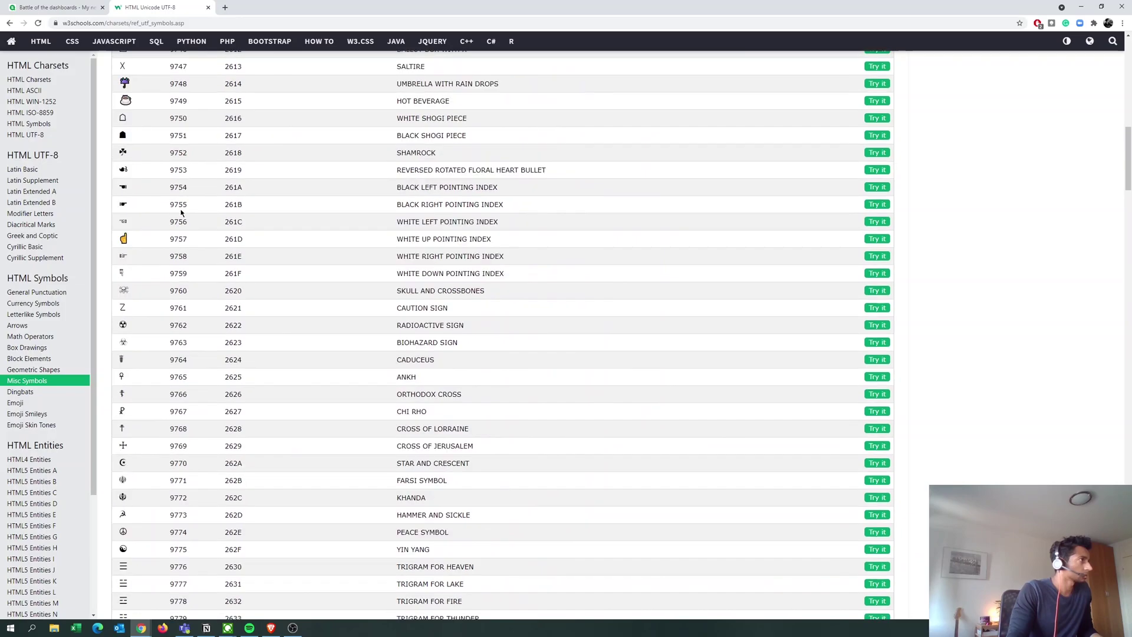
{"action": "scroll", "coordinate": [183, 214], "scroll_direction": "down", "scroll_amount": 6}
{"action": "scroll", "coordinate": [182, 213], "scroll_direction": "down", "scroll_amount": 2}
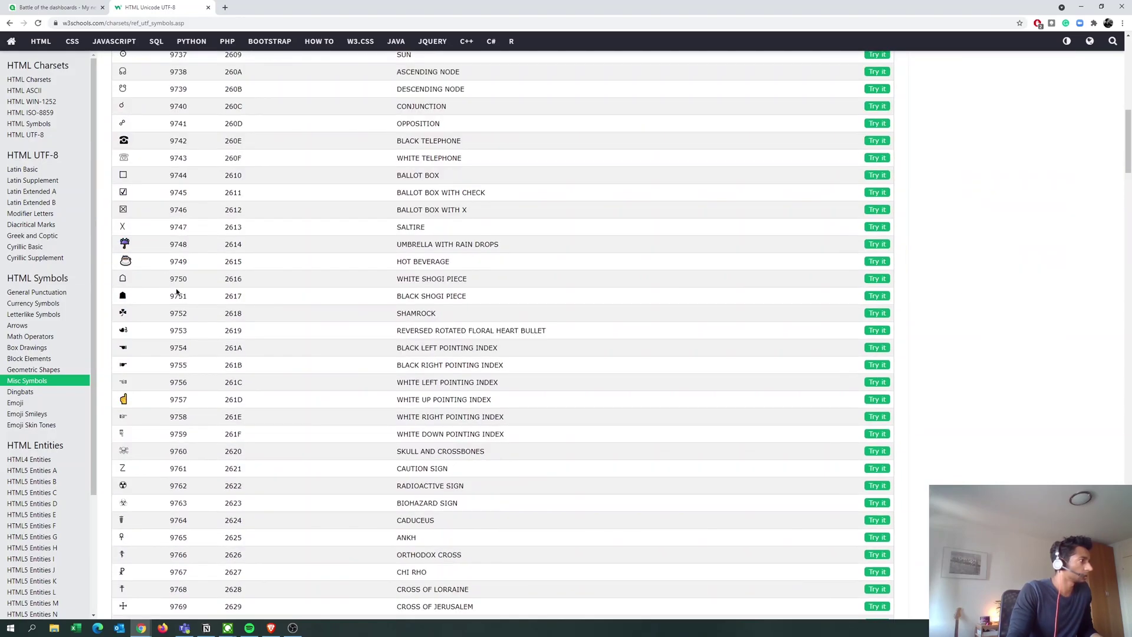
{"action": "scroll", "coordinate": [187, 267], "scroll_direction": "up", "scroll_amount": 2}
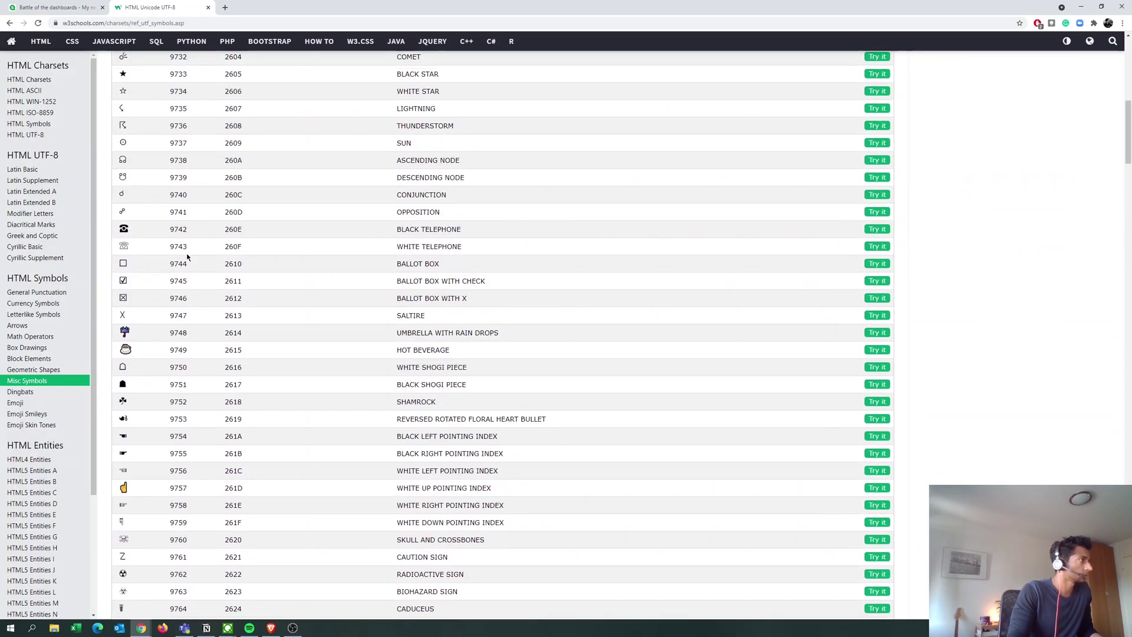
{"action": "key", "text": "ctrl+Tab"}
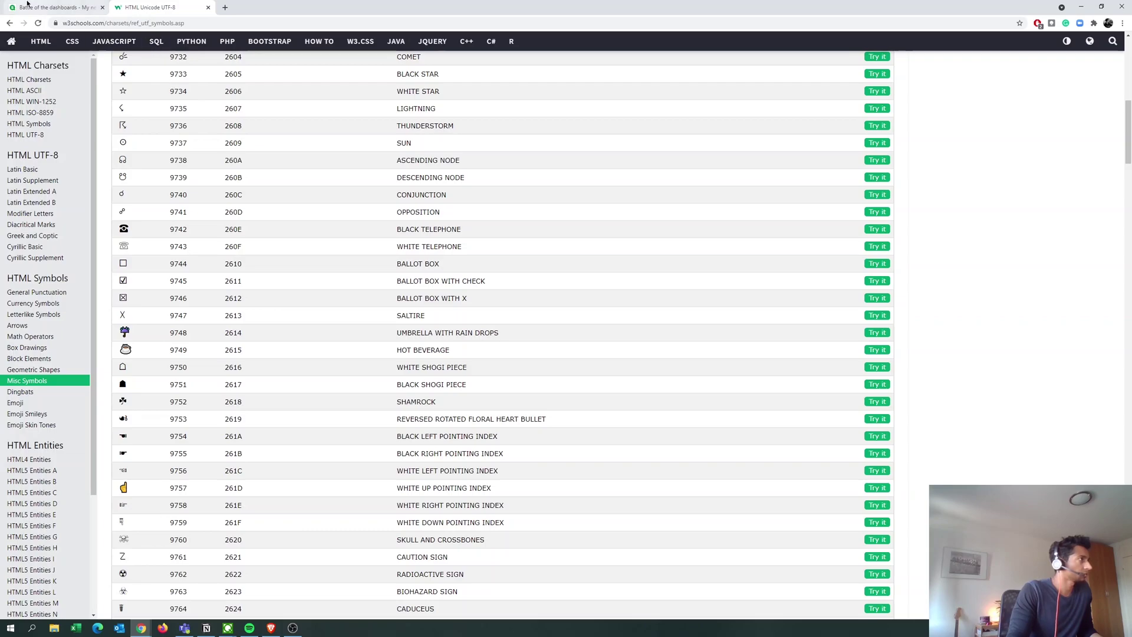
{"action": "type", "text": "97"}
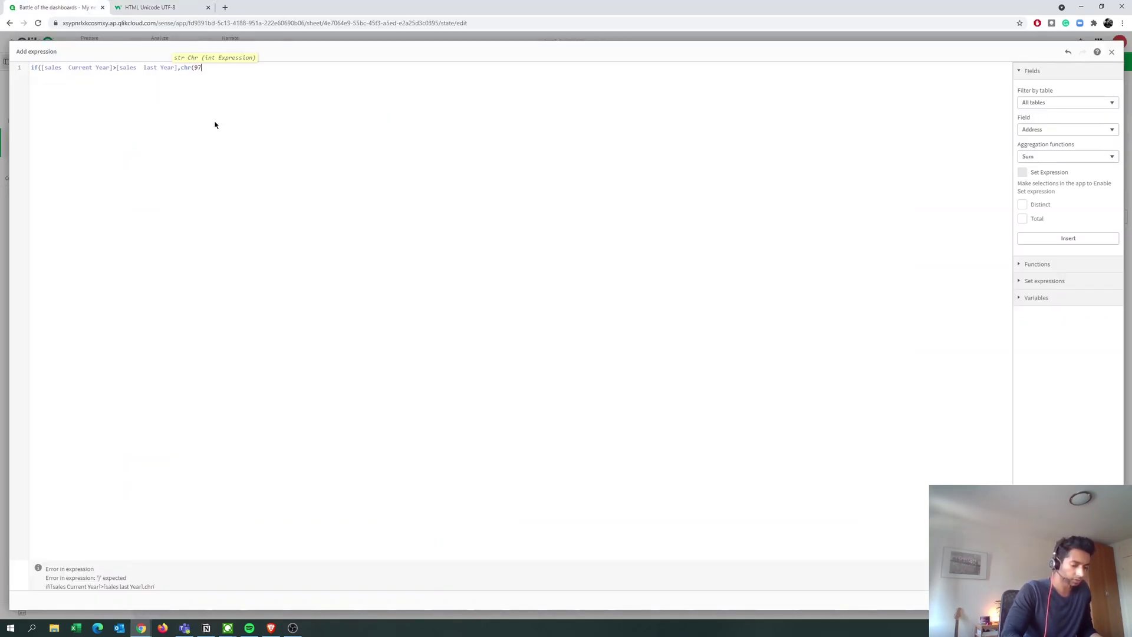
{"action": "type", "text": "34),chr("}
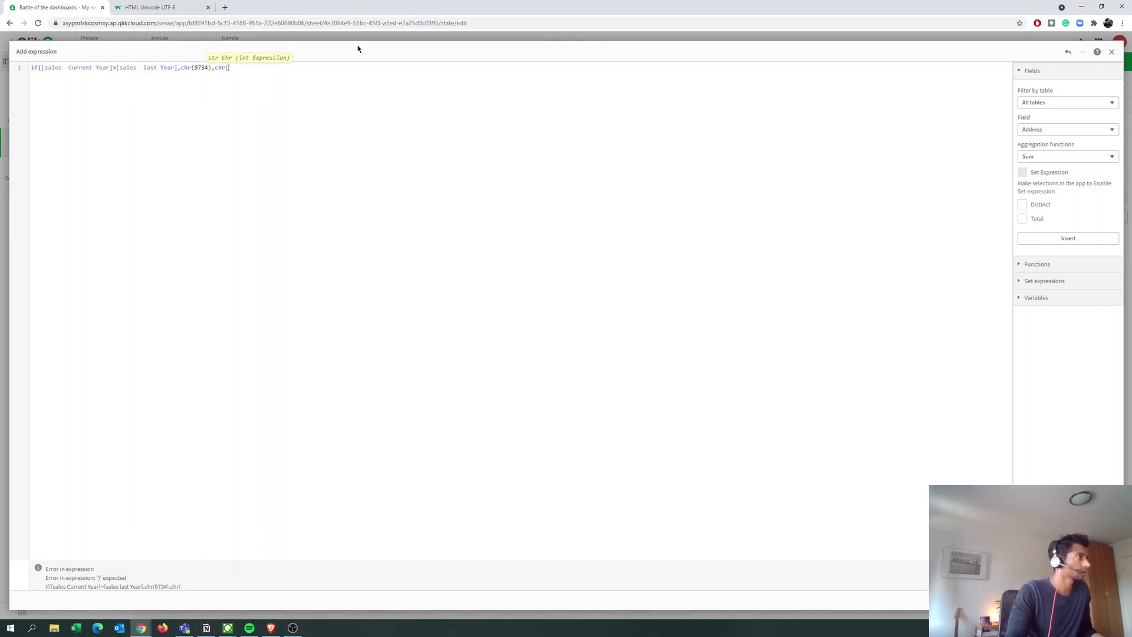
{"action": "key", "text": "ctrl+Tab"}
Scroll the W3Schools symbols table down to WHITE FLAG 9872, then return to the Qlik expression editor.
{"action": "scroll", "coordinate": [327, 445], "scroll_direction": "down", "scroll_amount": 8}
{"action": "scroll", "coordinate": [327, 445], "scroll_direction": "down", "scroll_amount": 18}
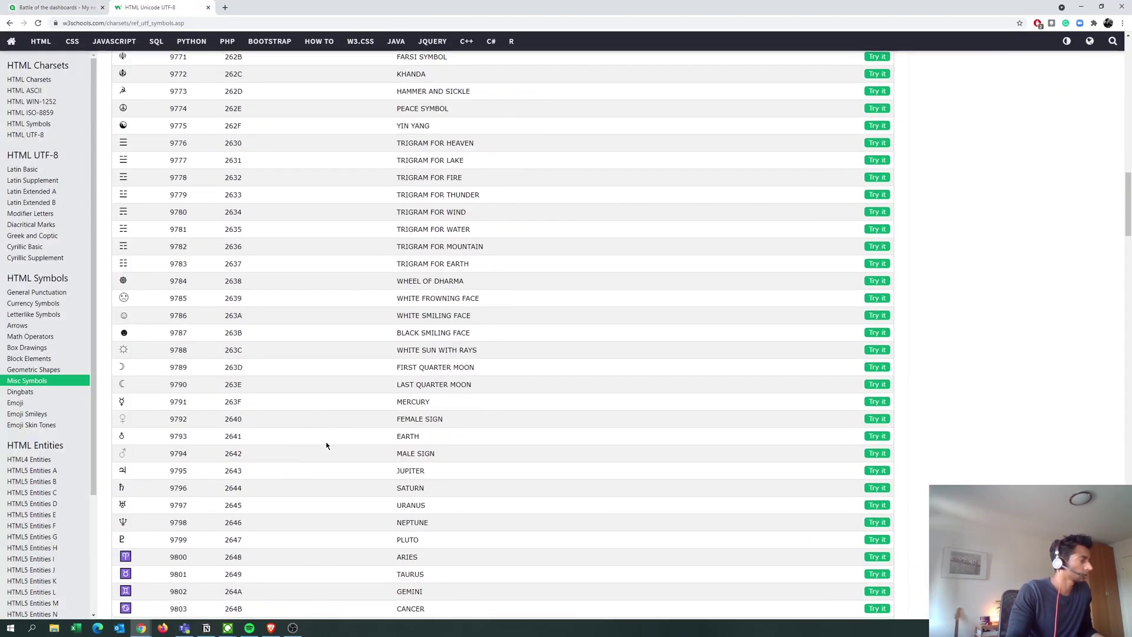
{"action": "scroll", "coordinate": [143, 471], "scroll_direction": "down", "scroll_amount": 7}
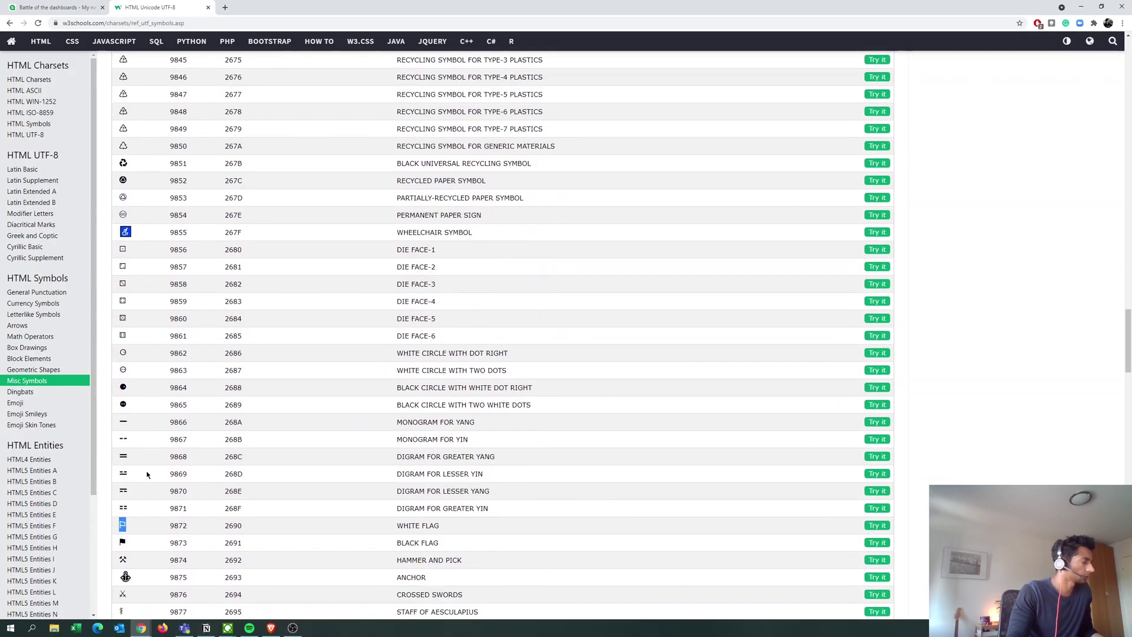
{"action": "scroll", "coordinate": [147, 473], "scroll_direction": "down", "scroll_amount": 3}
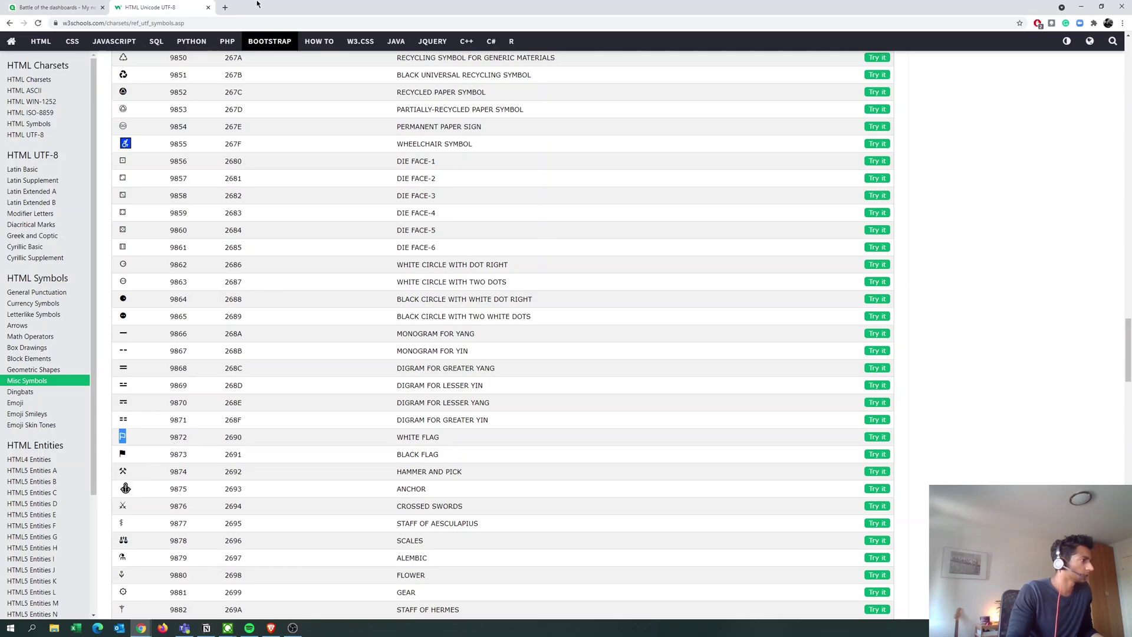
{"action": "left_click", "coordinate": [62, 8]}
Finish the expression with chr(9872)) so falling sales show a white flag.
{"action": "type", "text": "9872)"}
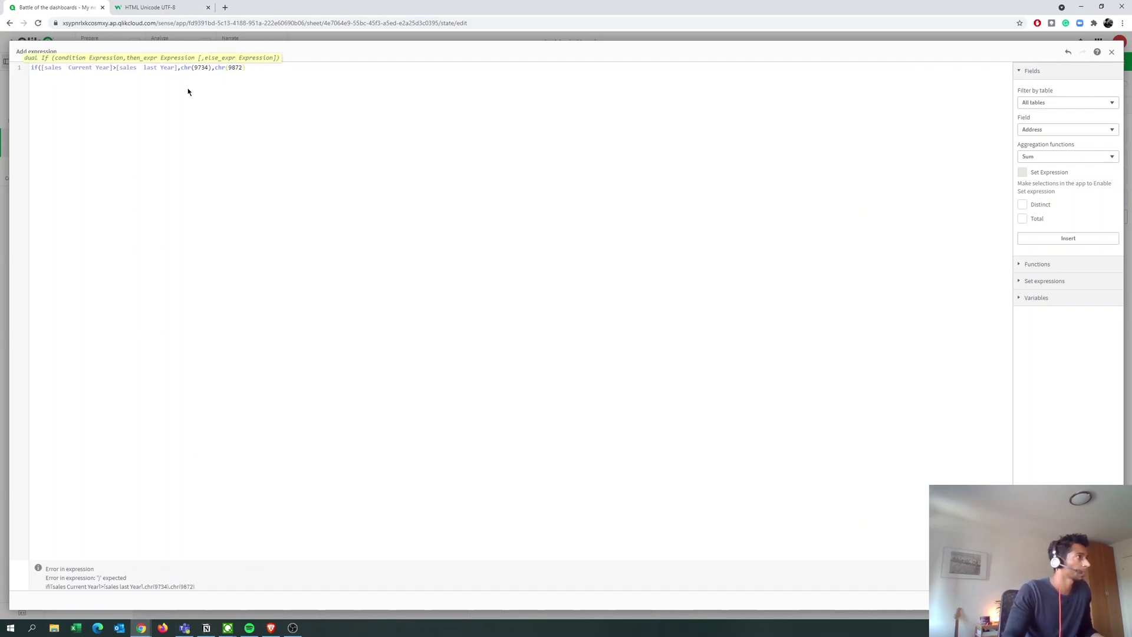
{"action": "type", "text": ")"}
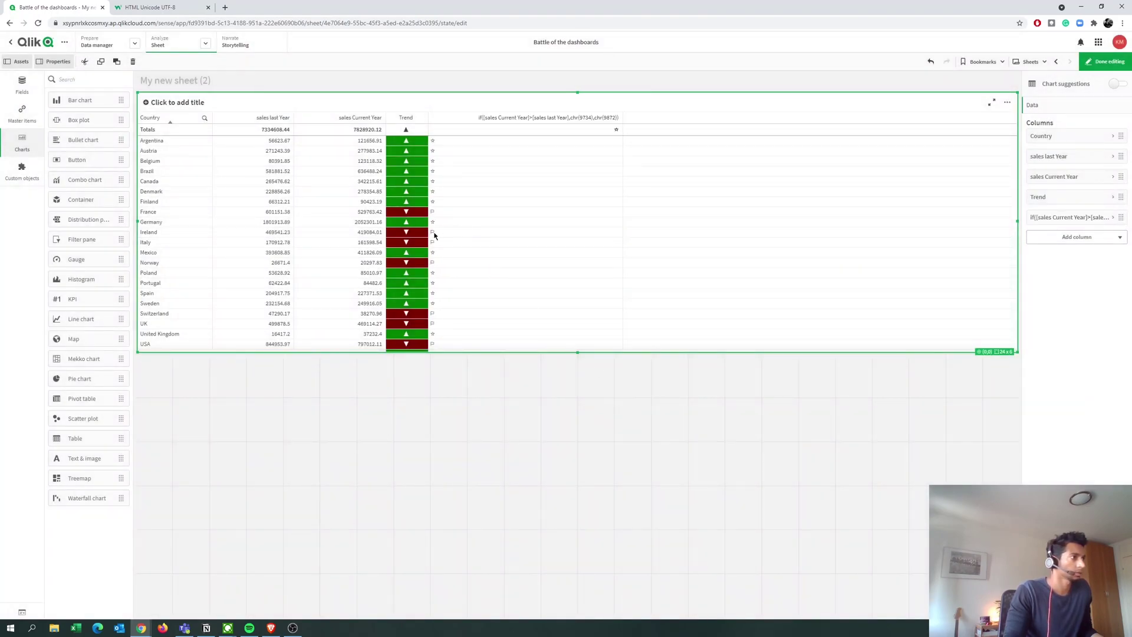
Label the new column 'Symbol' and set its text alignment to centred.
{"action": "left_click", "coordinate": [1065, 222]}
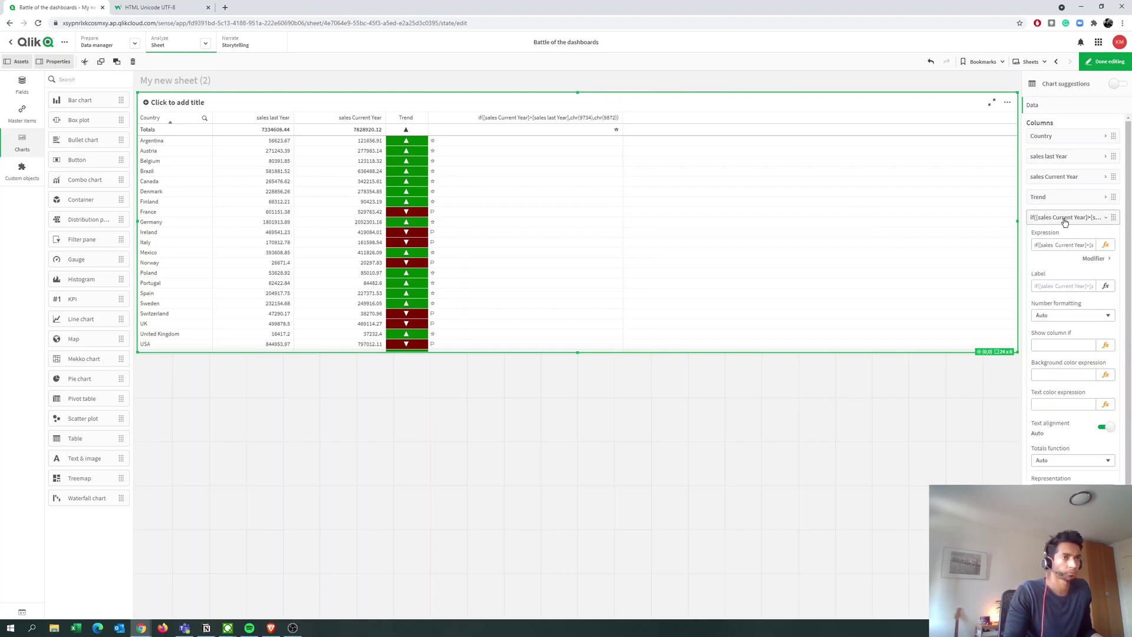
{"action": "left_click", "coordinate": [1056, 285]}
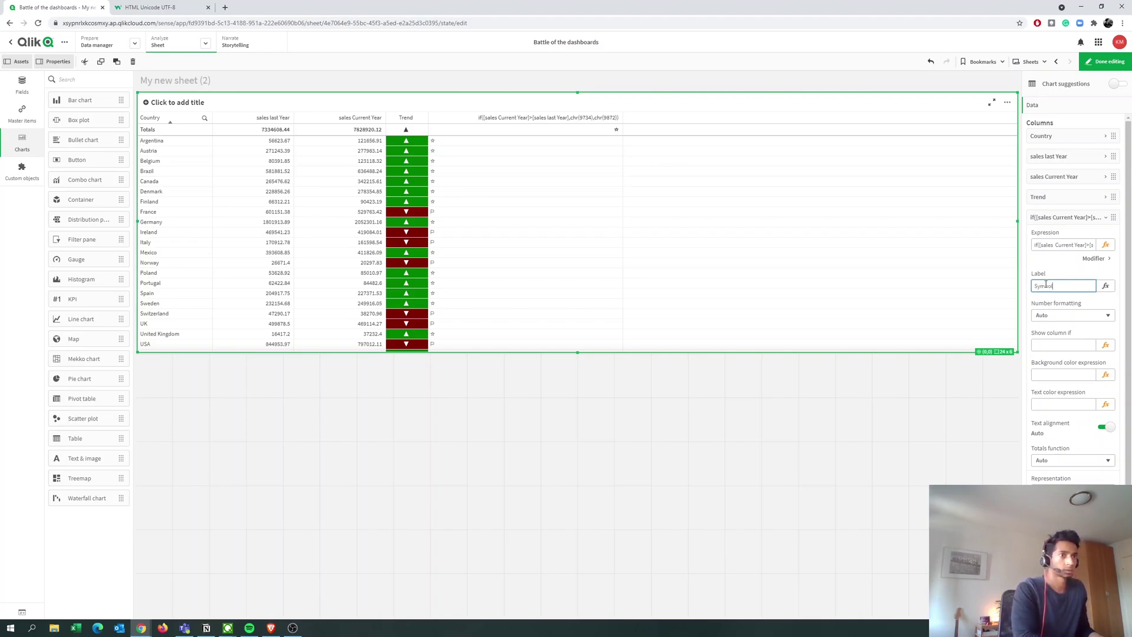
{"action": "key", "text": "Return"}
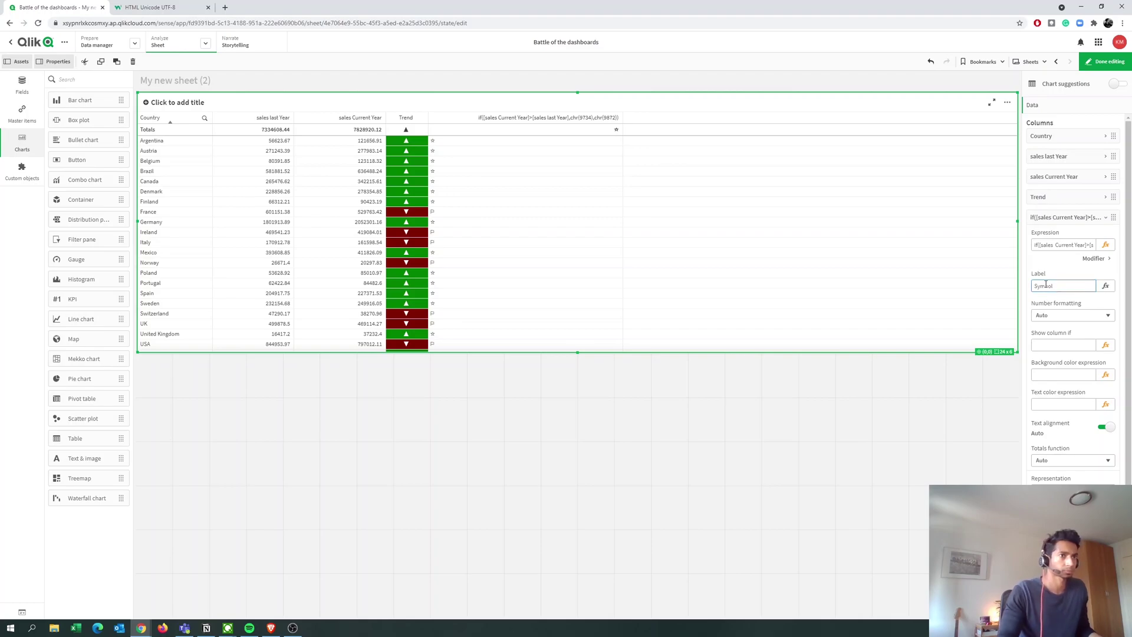
{"action": "left_click", "coordinate": [1097, 432]}
{"action": "left_click", "coordinate": [1079, 459]}
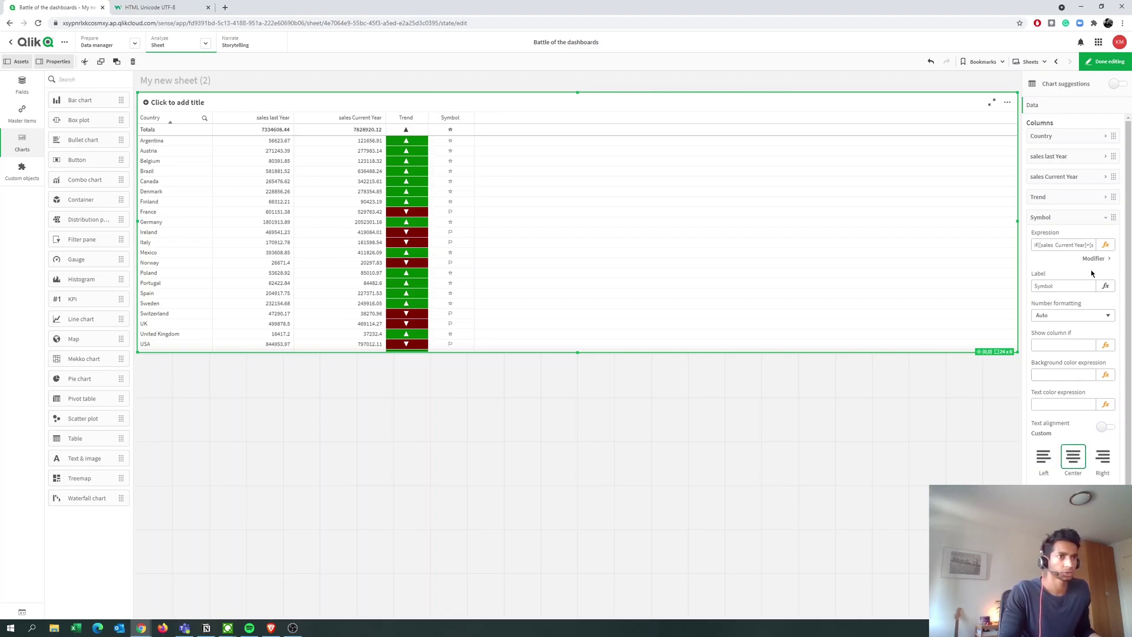
Reopen the Symbol column's settings and start on its Text color expression field.
{"action": "left_click", "coordinate": [1090, 218]}
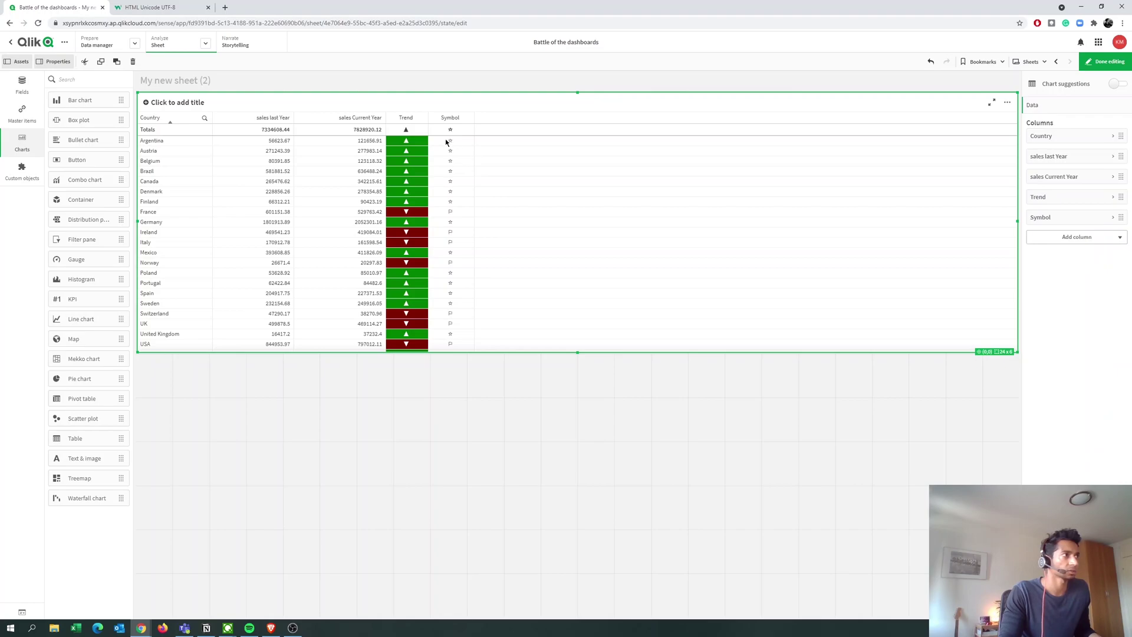
{"action": "left_click", "coordinate": [1066, 220]}
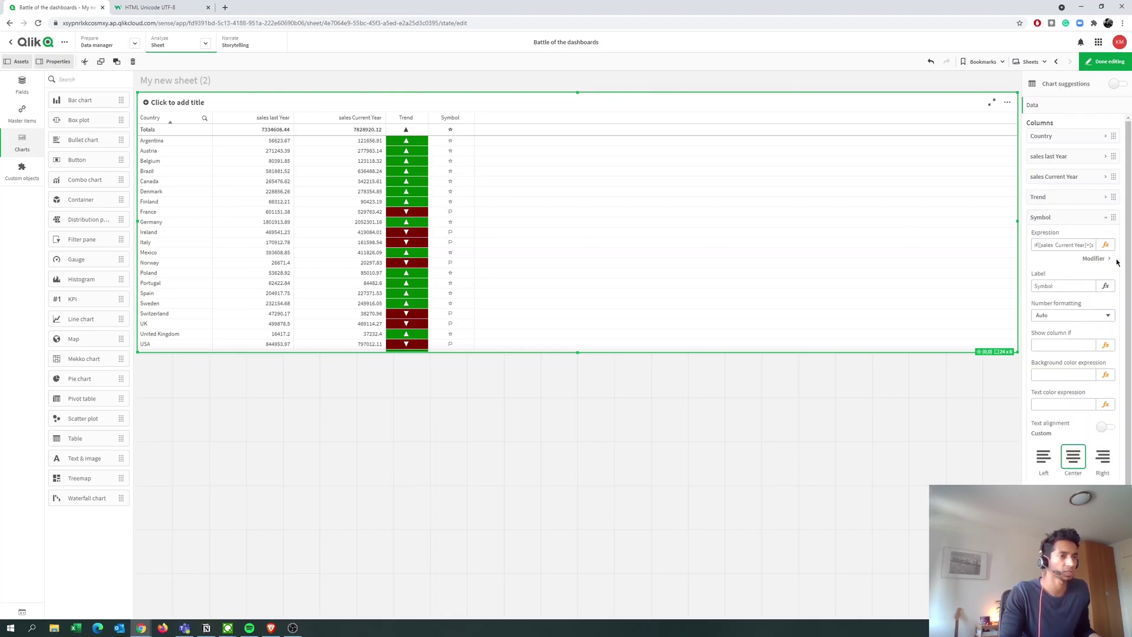
{"action": "left_click", "coordinate": [1082, 223]}
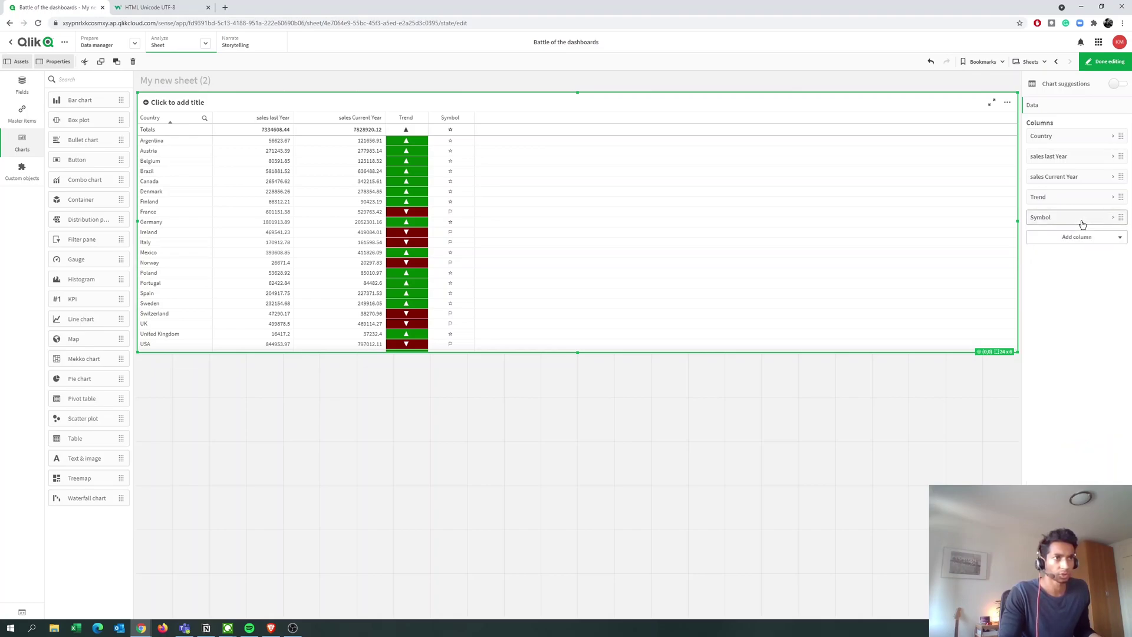
{"action": "left_click", "coordinate": [1083, 223]}
{"action": "scroll", "coordinate": [1064, 397], "scroll_direction": "down", "scroll_amount": 2}
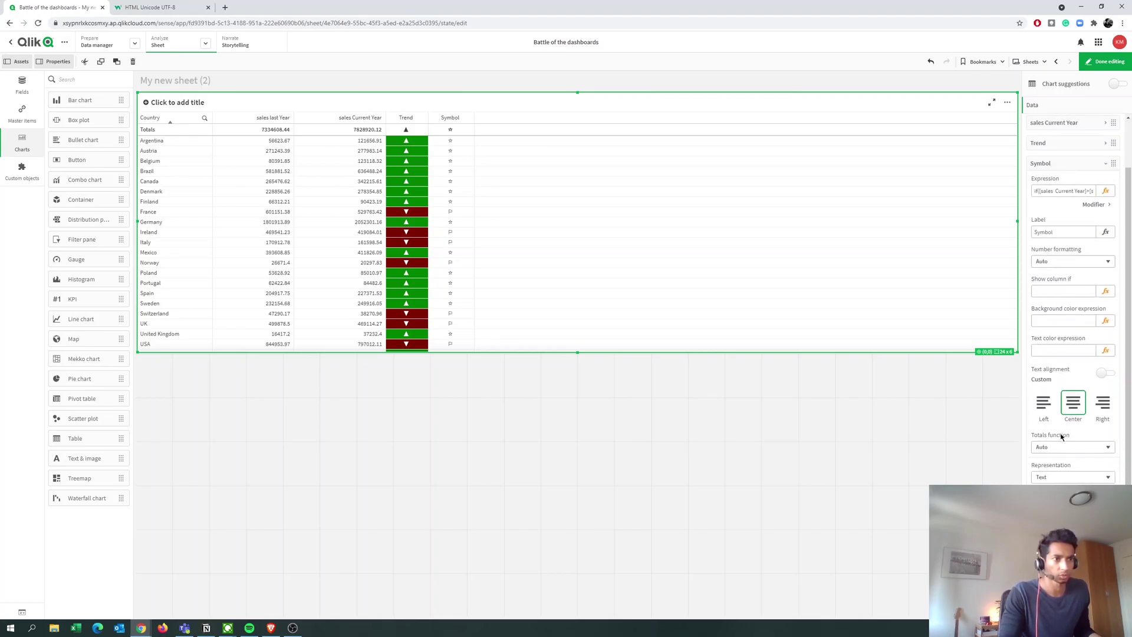
{"action": "left_click", "coordinate": [1049, 351]}
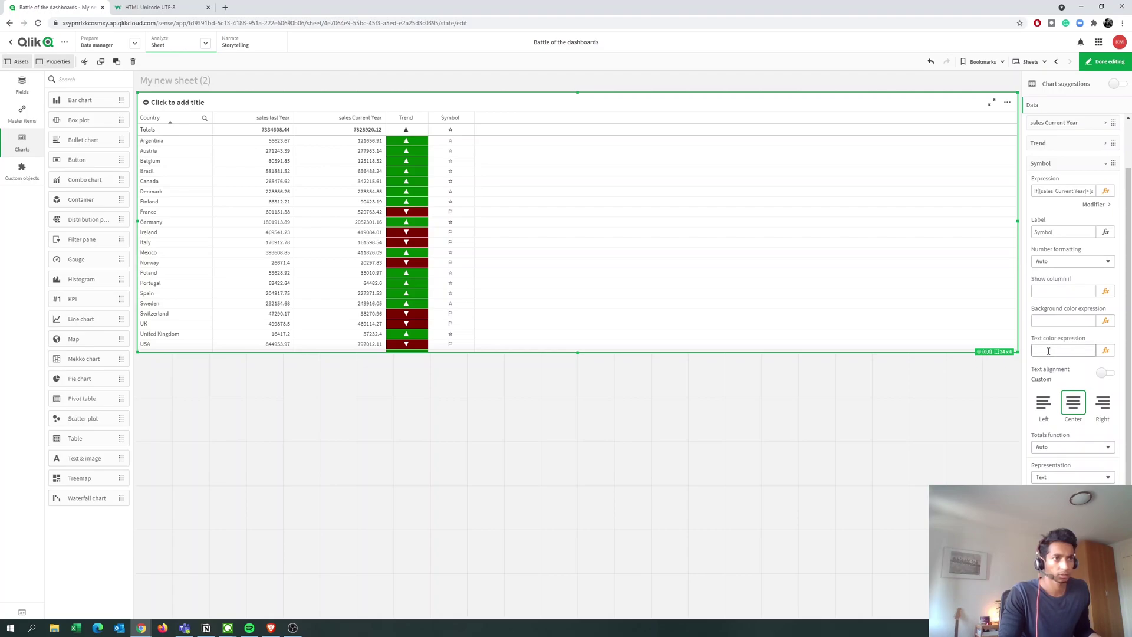
Begin the text colour expression with if([sales Current Year]>[sales last Year].
{"action": "left_click", "coordinate": [1105, 351]}
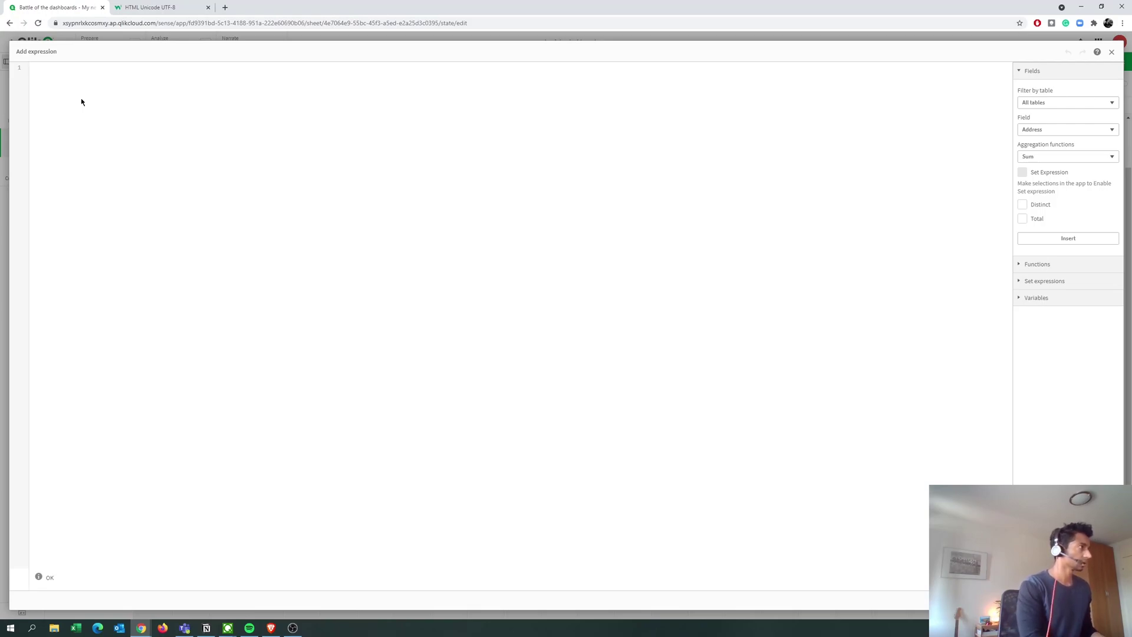
{"action": "type", "text": "a"}
{"action": "key", "text": "BackSpace"}
{"action": "type", "text": "if(sa"}
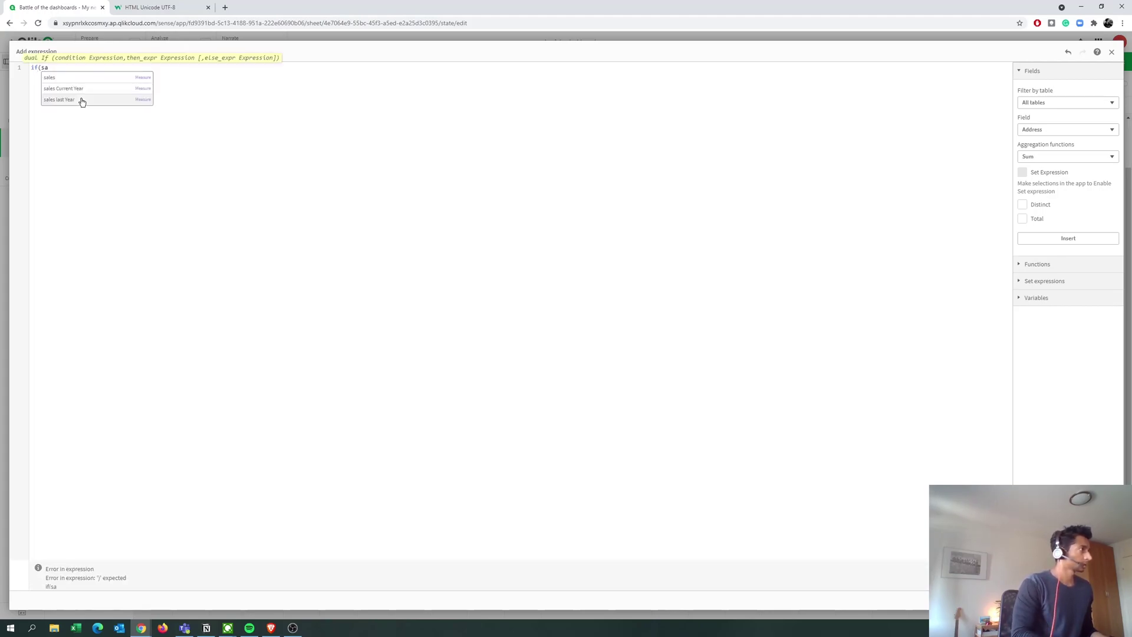
{"action": "key", "text": "Return"}
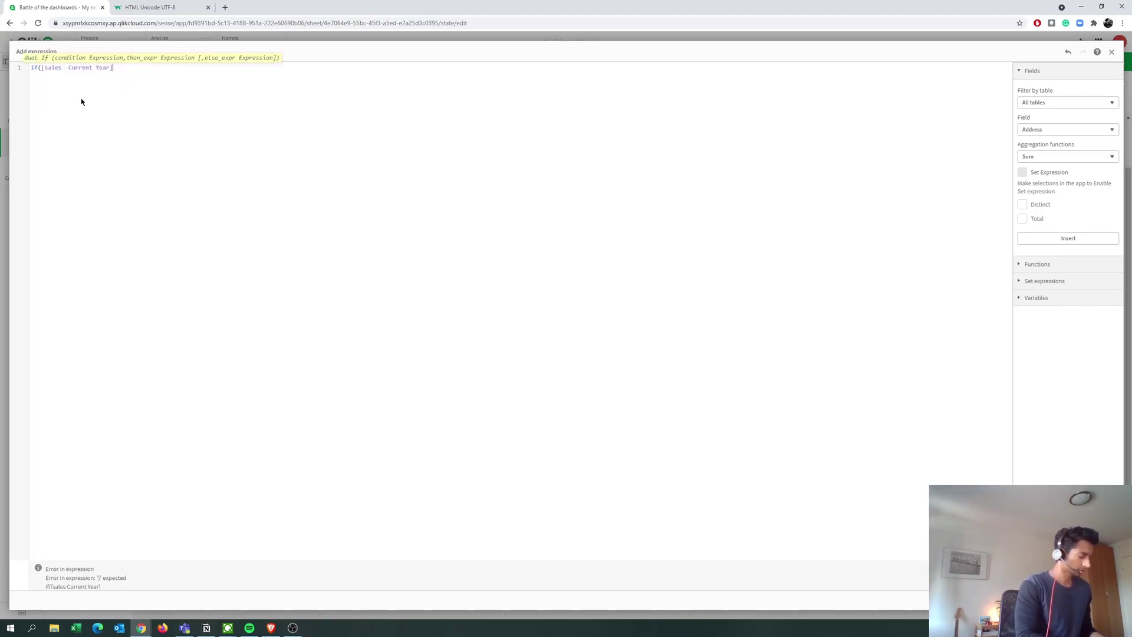
{"action": "type", "text": ">sales"}
{"action": "key", "text": "Down"}
{"action": "key", "text": "Down"}
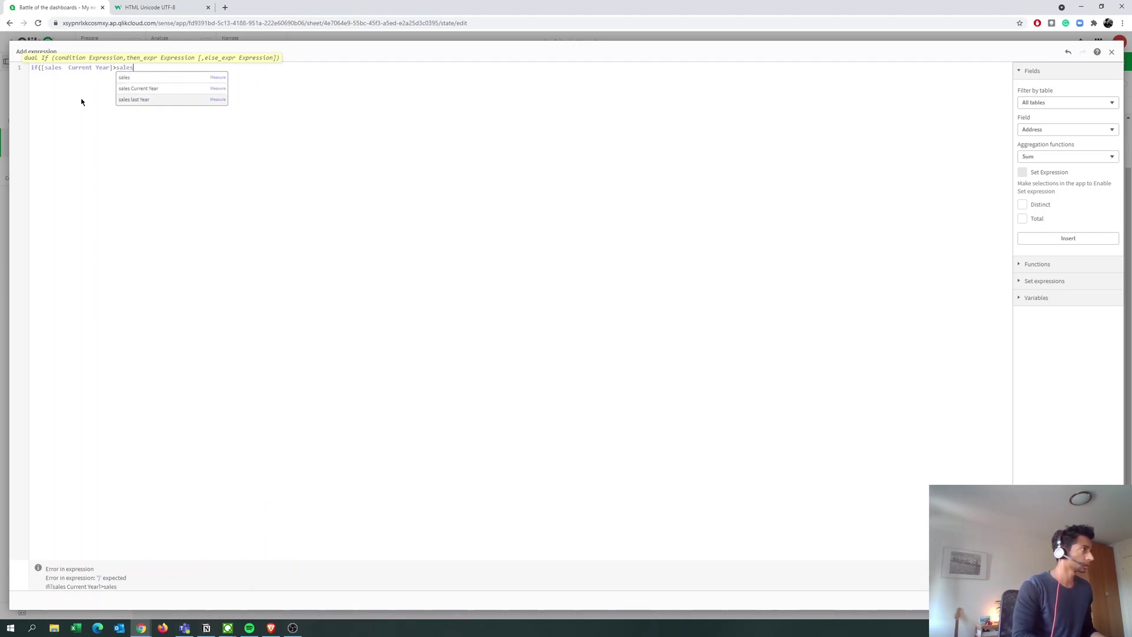
{"action": "key", "text": "Return"}
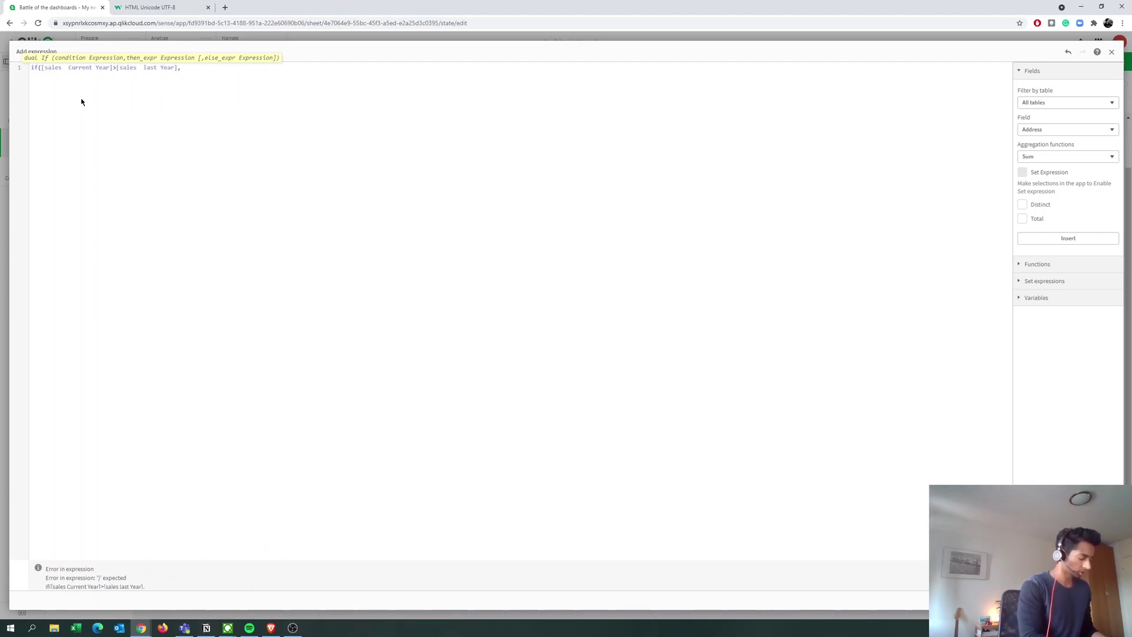
Complete it with green() for growth and red() otherwise, and apply it.
{"action": "type", "text": ",re"}
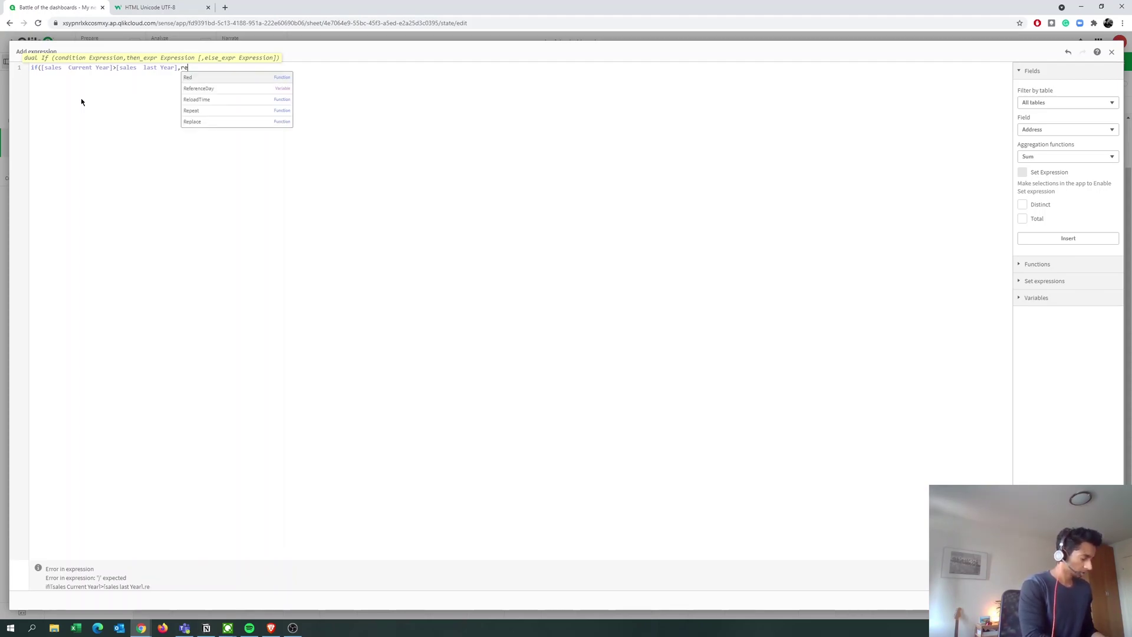
{"action": "key", "text": "BackSpace"}
{"action": "key", "text": "BackSpace"}
{"action": "type", "text": "green"}
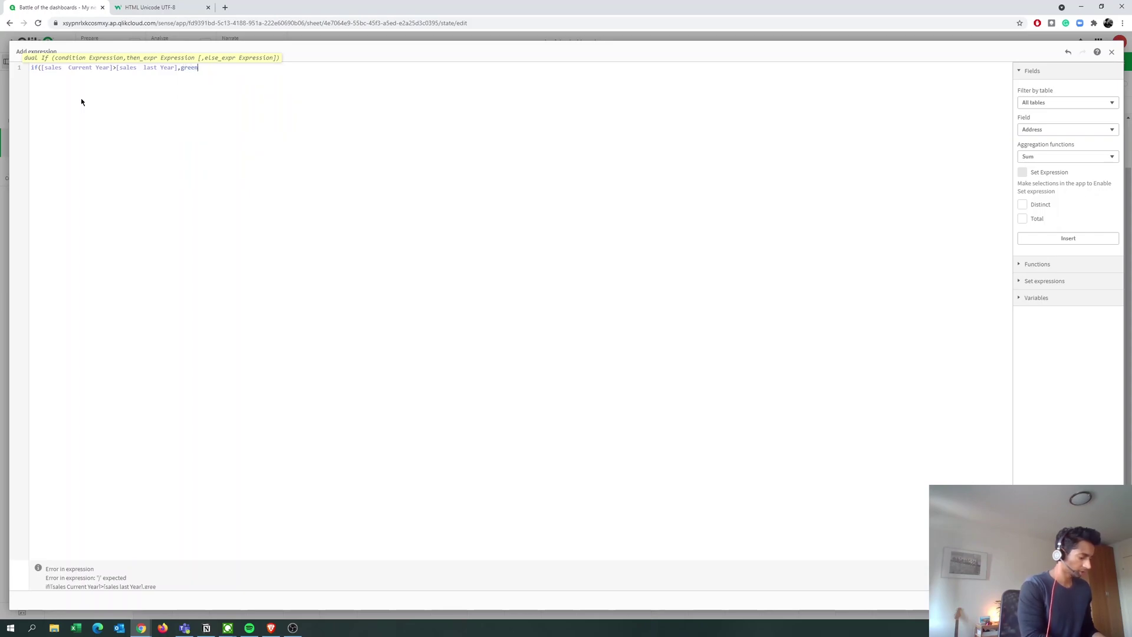
{"action": "type", "text": "(),"}
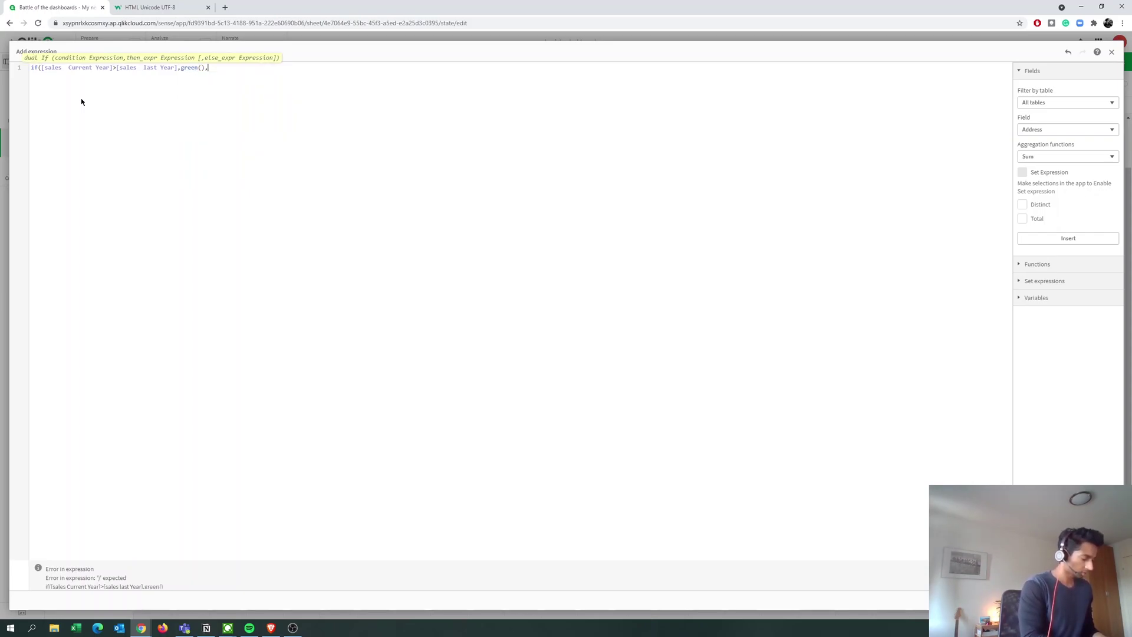
{"action": "type", "text": "red())"}
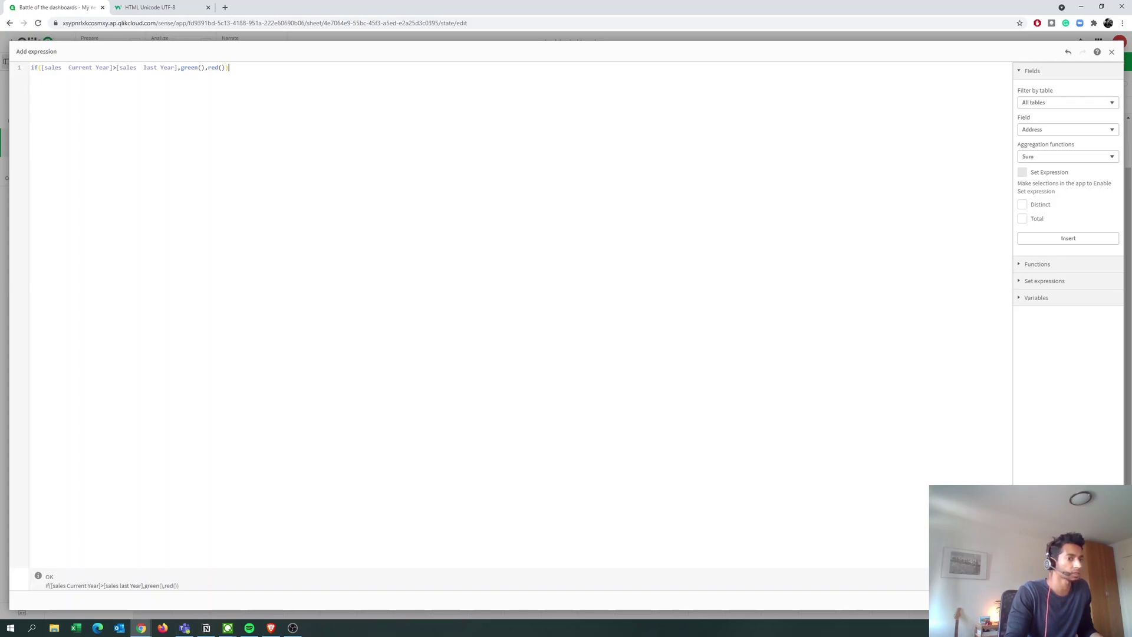
{"action": "left_click", "coordinate": [1097, 600]}
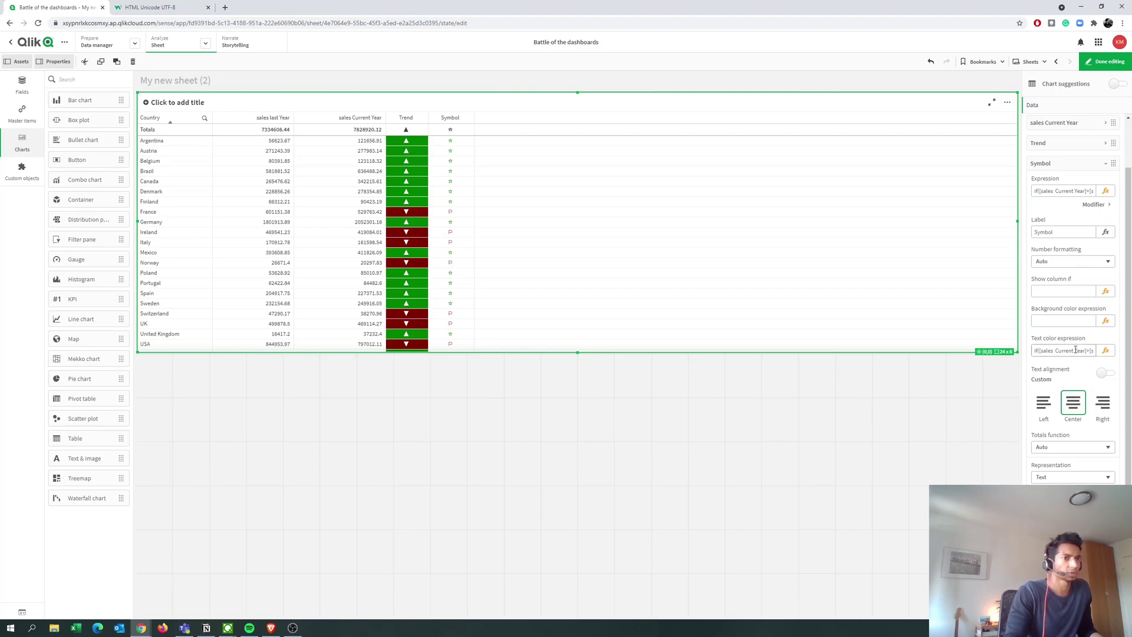
{"action": "left_click", "coordinate": [200, 12]}
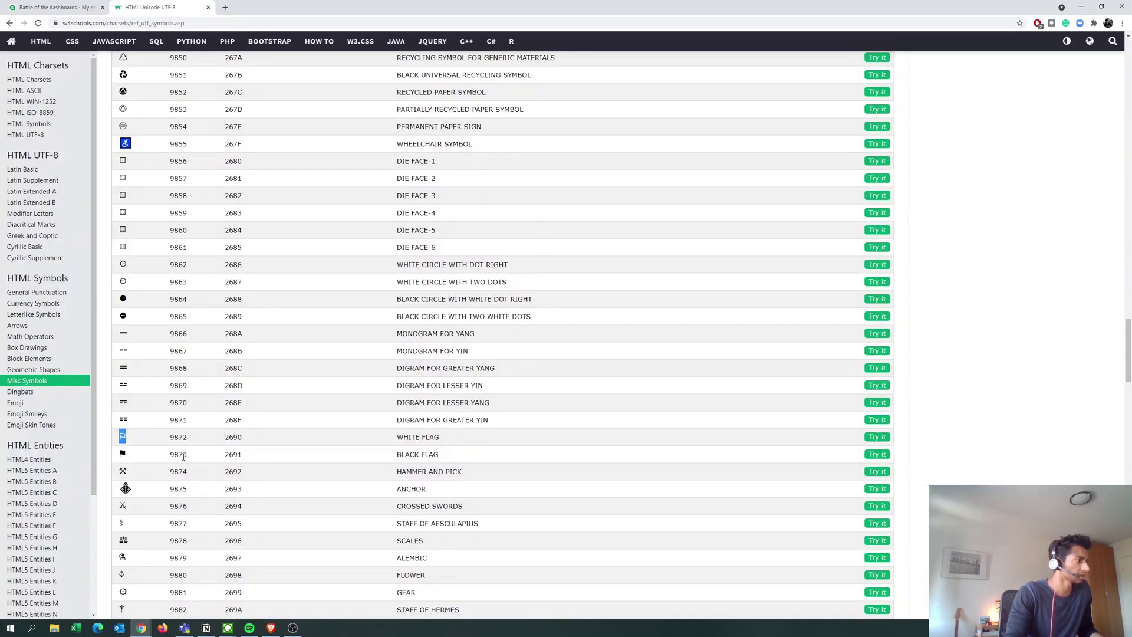
Scroll the Misc Symbols table back to its first rows to find BLACK STAR 9733.
{"action": "scroll", "coordinate": [183, 455], "scroll_direction": "up", "scroll_amount": 8}
{"action": "scroll", "coordinate": [178, 373], "scroll_direction": "up", "scroll_amount": 20}
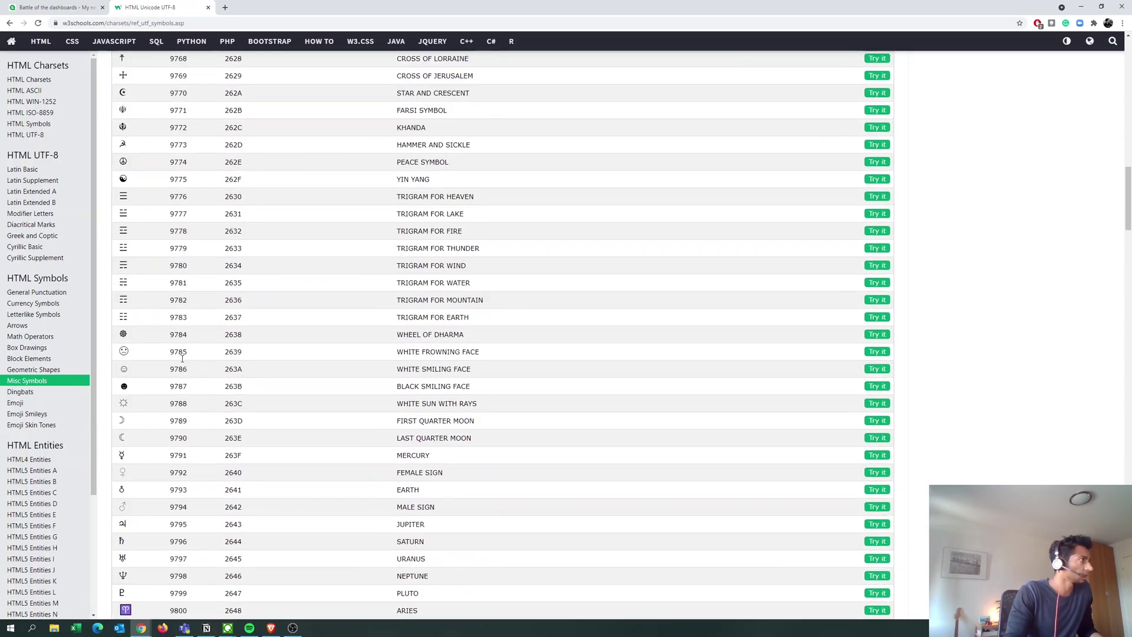
{"action": "scroll", "coordinate": [183, 355], "scroll_direction": "up", "scroll_amount": 11}
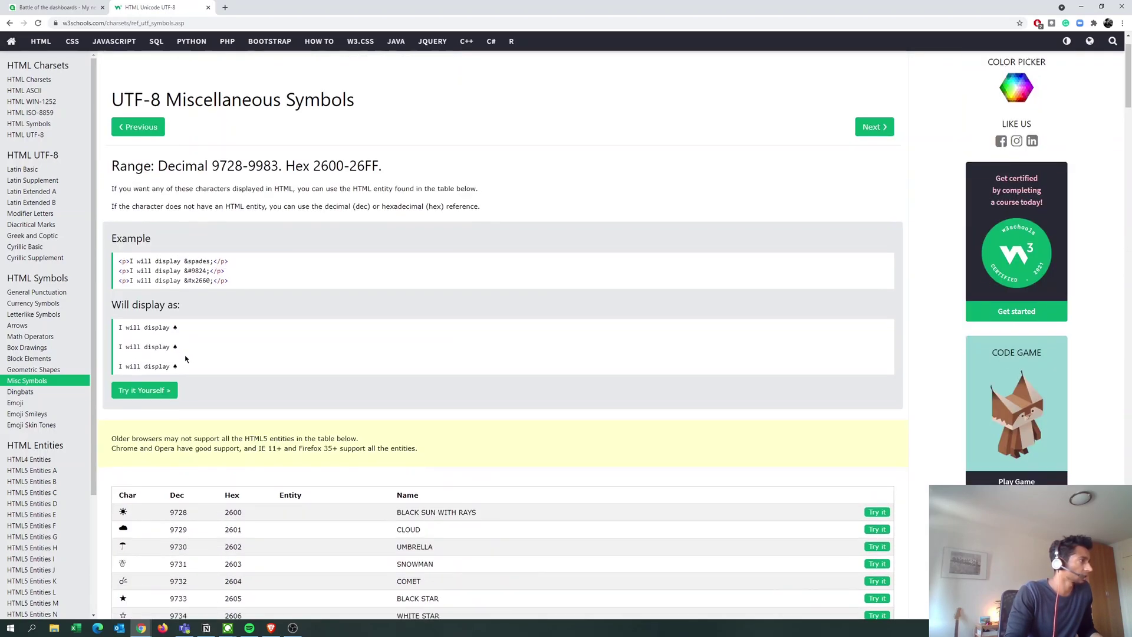
{"action": "scroll", "coordinate": [182, 359], "scroll_direction": "down", "scroll_amount": 4}
{"action": "scroll", "coordinate": [180, 367], "scroll_direction": "down", "scroll_amount": 3}
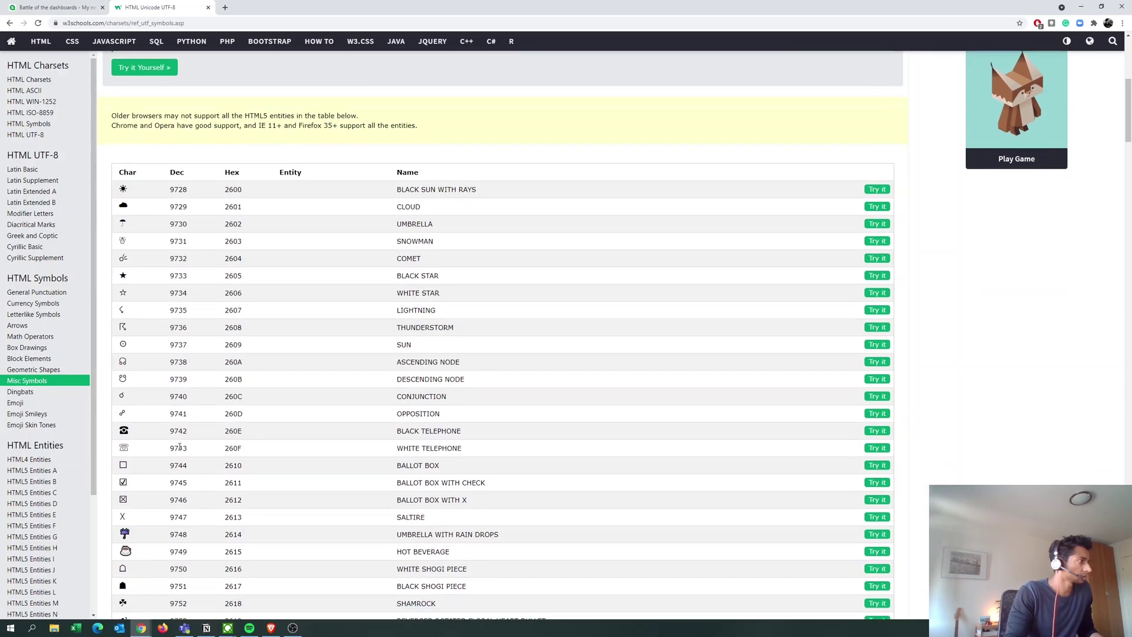
{"action": "scroll", "coordinate": [157, 233], "scroll_direction": "down", "scroll_amount": 1}
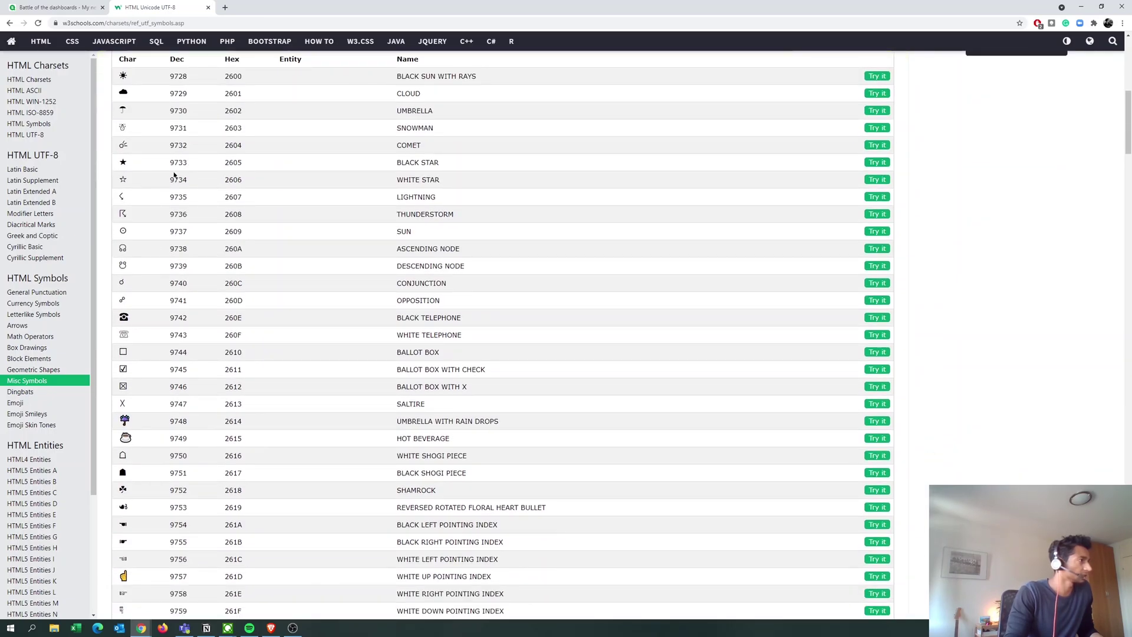
Change the Symbol expression's codes from 9734 and 9872 to 9733 and 9873 for filled star and flag.
{"action": "left_click", "coordinate": [56, 7]}
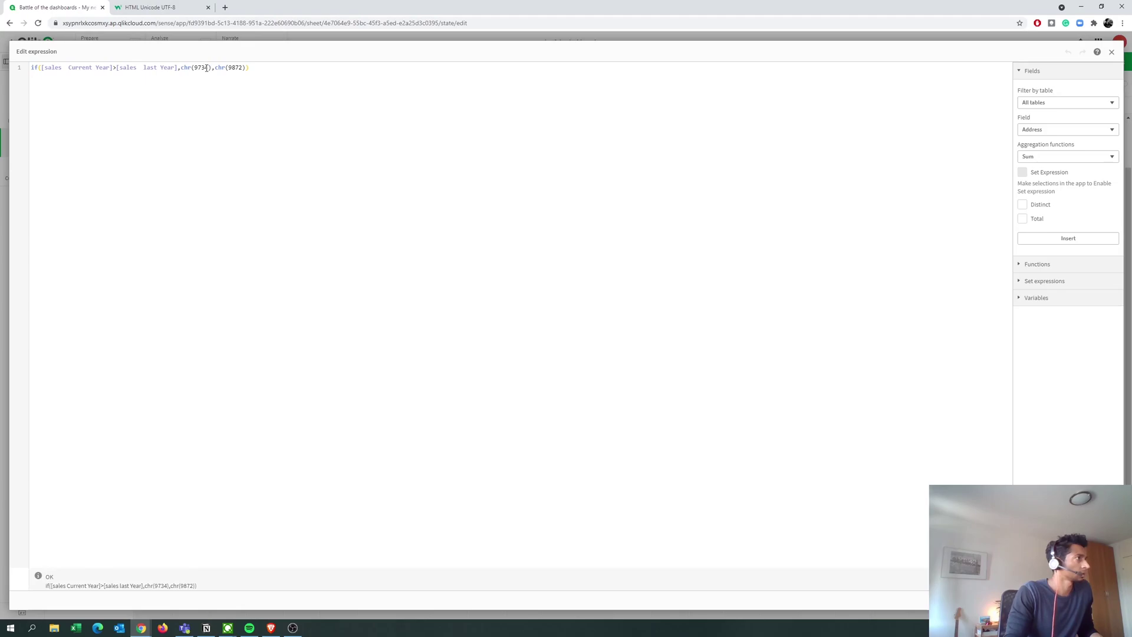
{"action": "left_click", "coordinate": [204, 68]}
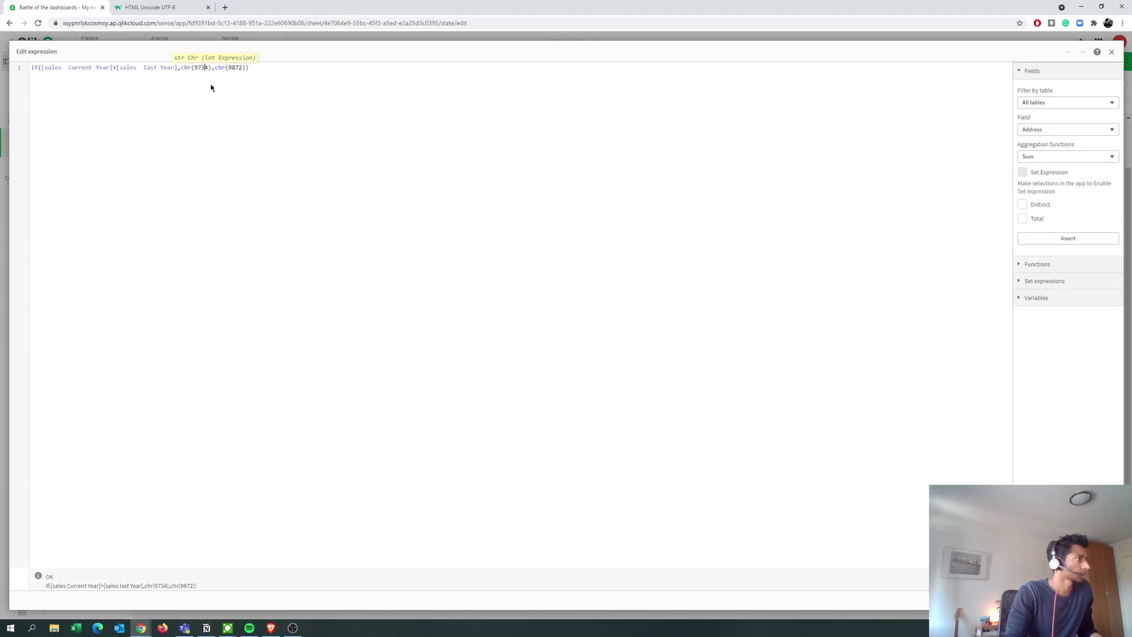
{"action": "key", "text": "BackSpace"}
{"action": "type", "text": "3"}
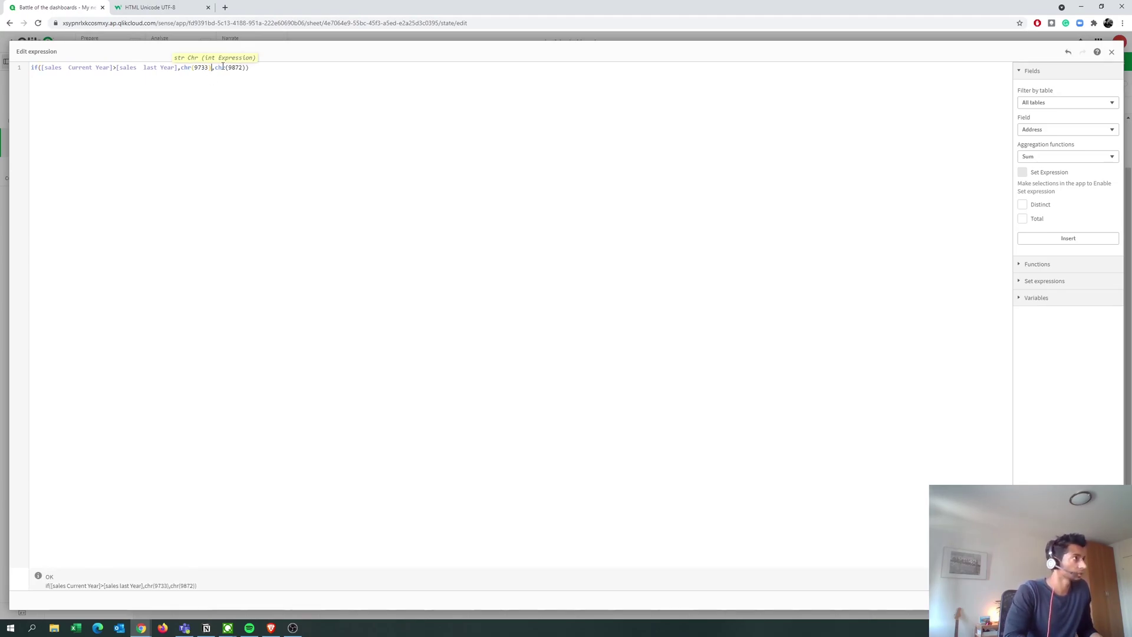
{"action": "key", "text": "Right"}
{"action": "key", "text": "Right"}
{"action": "key", "text": "BackSpace"}
{"action": "type", "text": "3"}
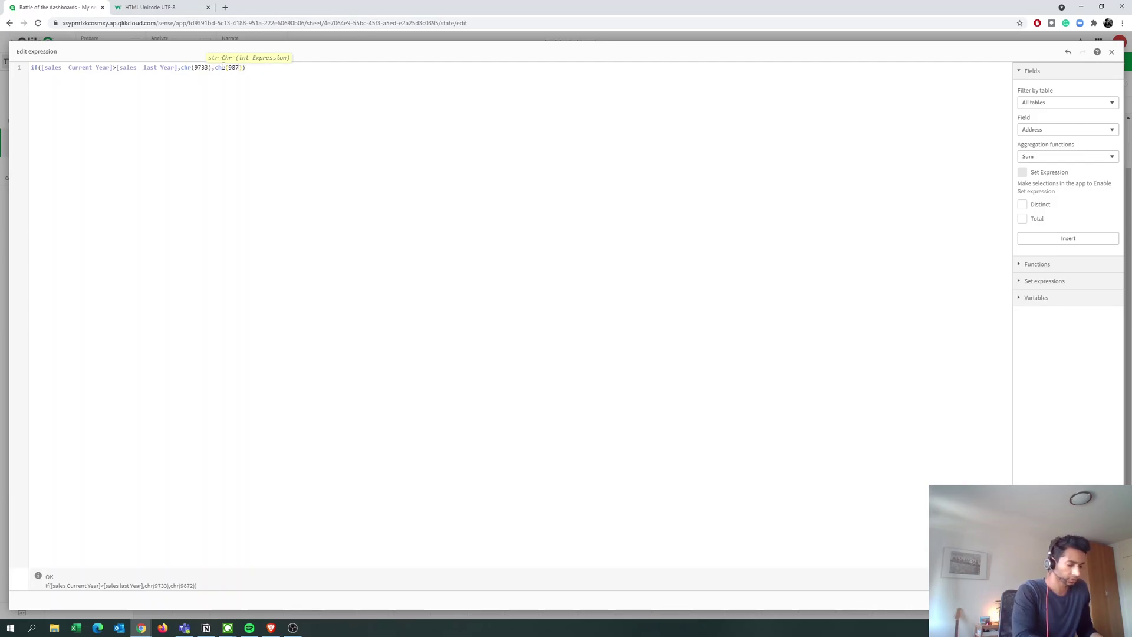
{"action": "key", "text": "Escape"}
{"action": "key", "text": "Escape"}
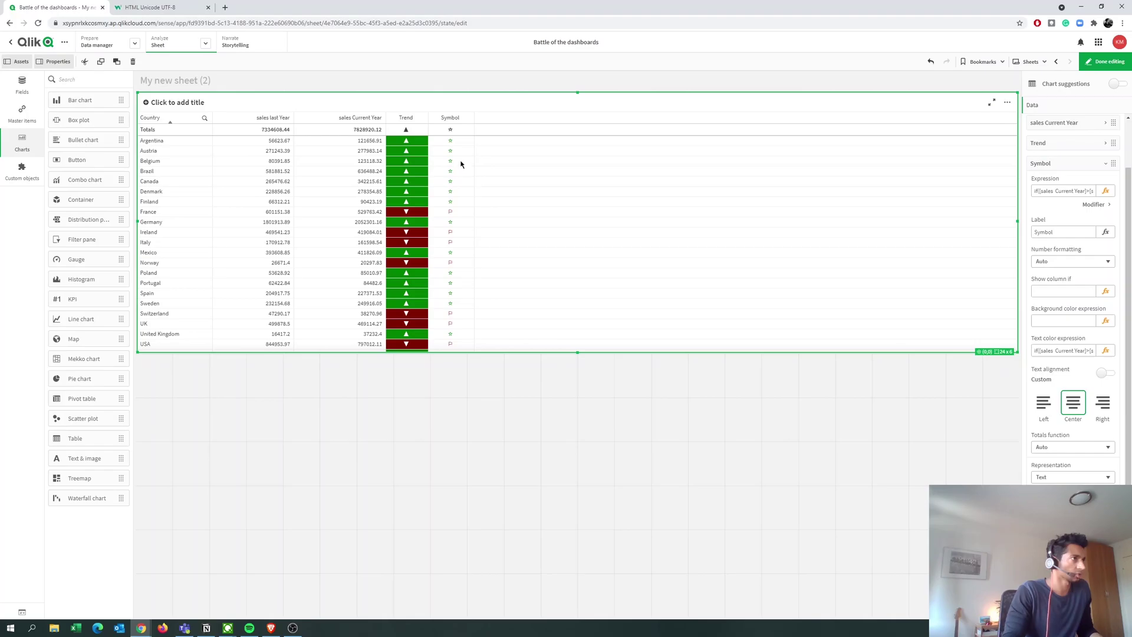
Finish editing so My new sheet (2) shows the Trend and Symbol table in analysis mode.
{"action": "left_click", "coordinate": [1088, 63]}
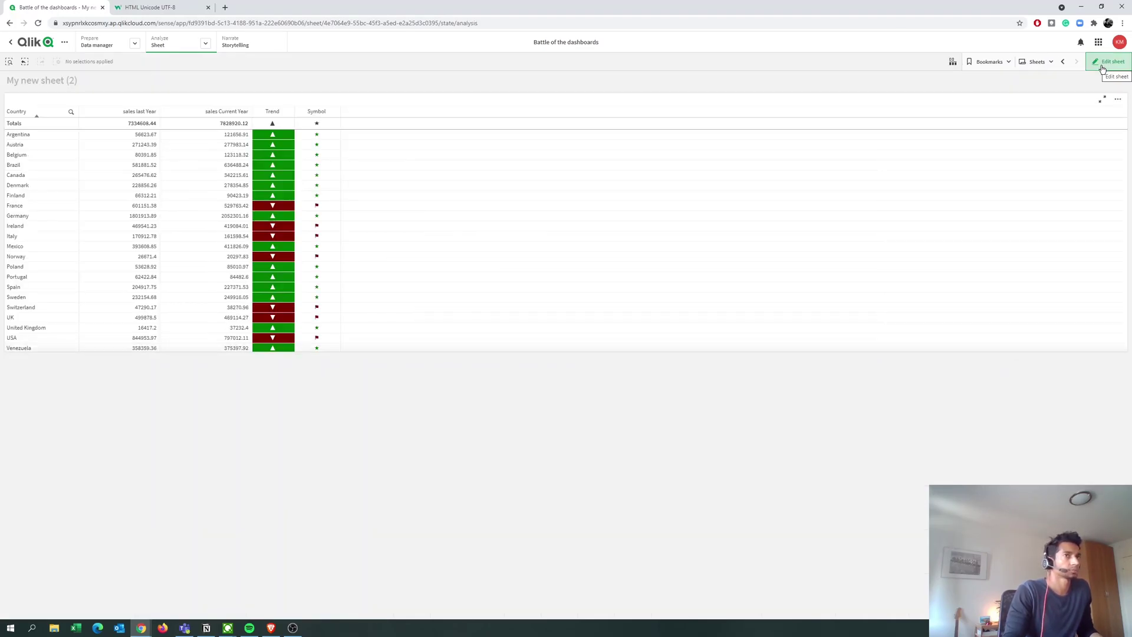